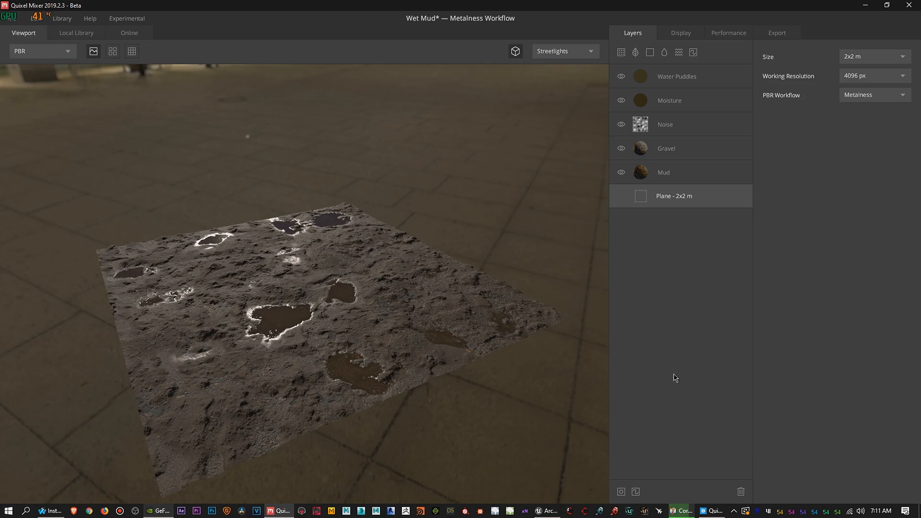
Step: Hide the Water Puddles, Moisture, Noise, Gravel and Mud layers one by one, down to the bare plane
drag(402, 326, 410, 288)
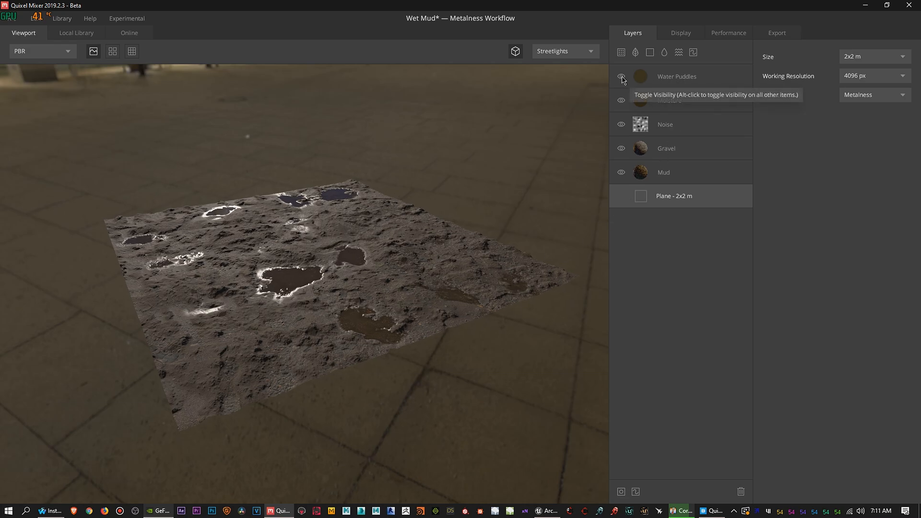
mouse_move(439, 261)
mouse_down()
mouse_move(381, 246)
mouse_move(439, 251)
mouse_up()
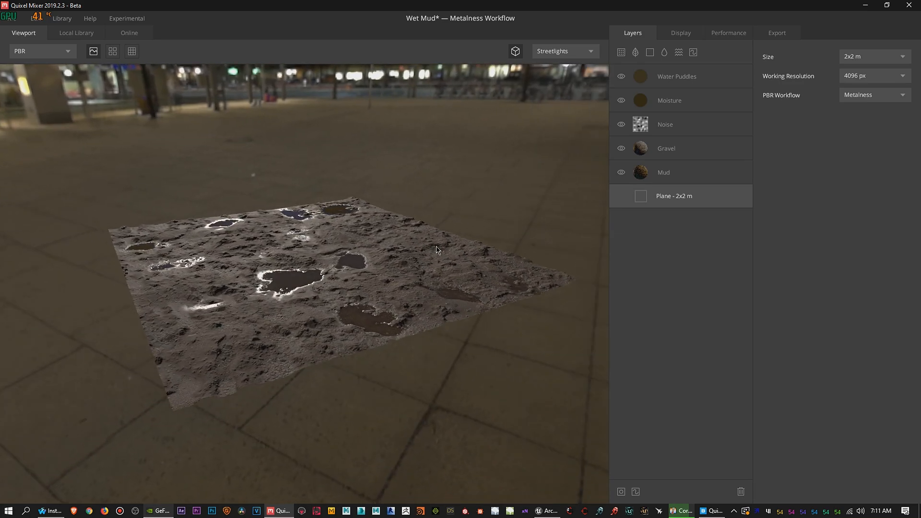
click(621, 77)
click(622, 101)
click(621, 124)
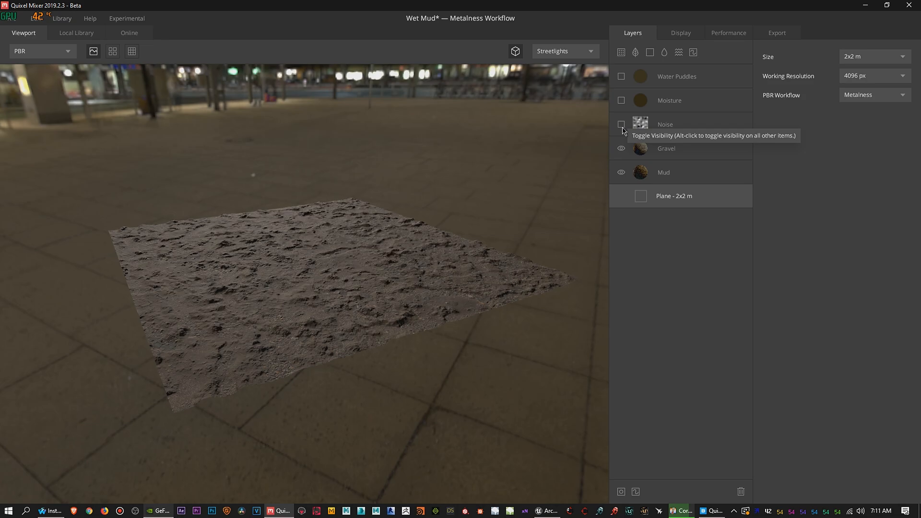
click(621, 149)
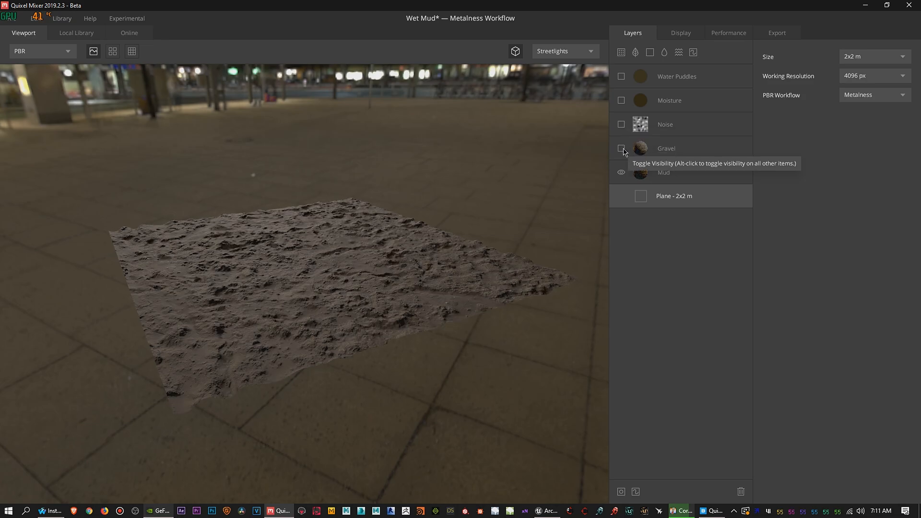
click(622, 174)
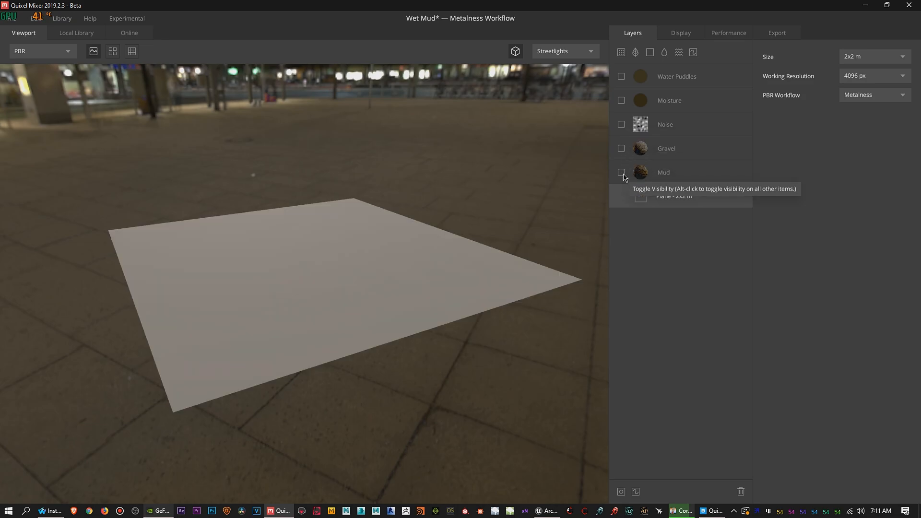
Step: Turn all five layers back on, from Mud up to Water Puddles, and inspect the complete wet mud surface
click(622, 173)
click(622, 148)
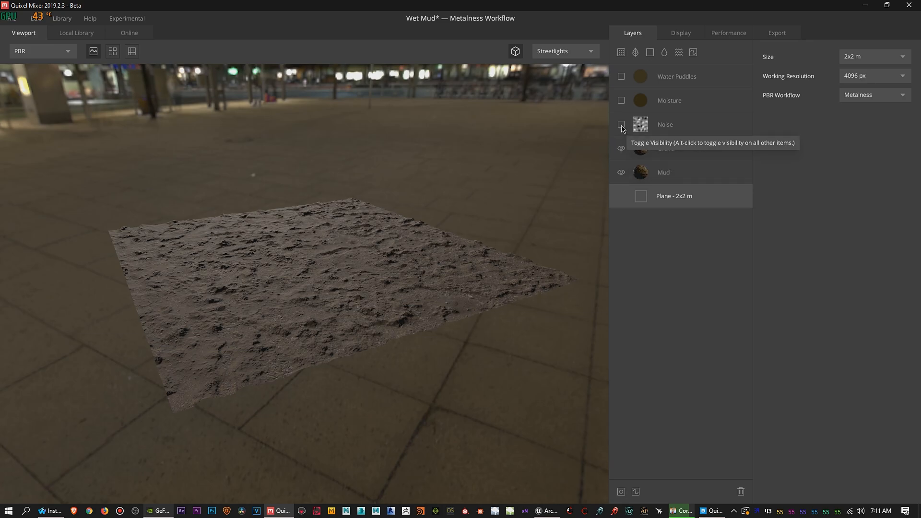
click(621, 124)
click(622, 100)
click(622, 77)
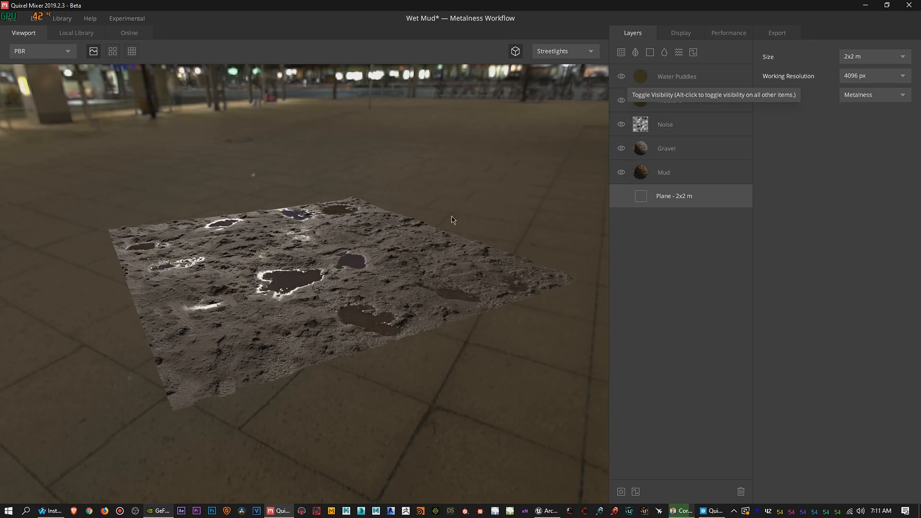
mouse_move(416, 242)
mouse_down()
mouse_move(358, 122)
mouse_move(317, 261)
mouse_move(415, 258)
mouse_up()
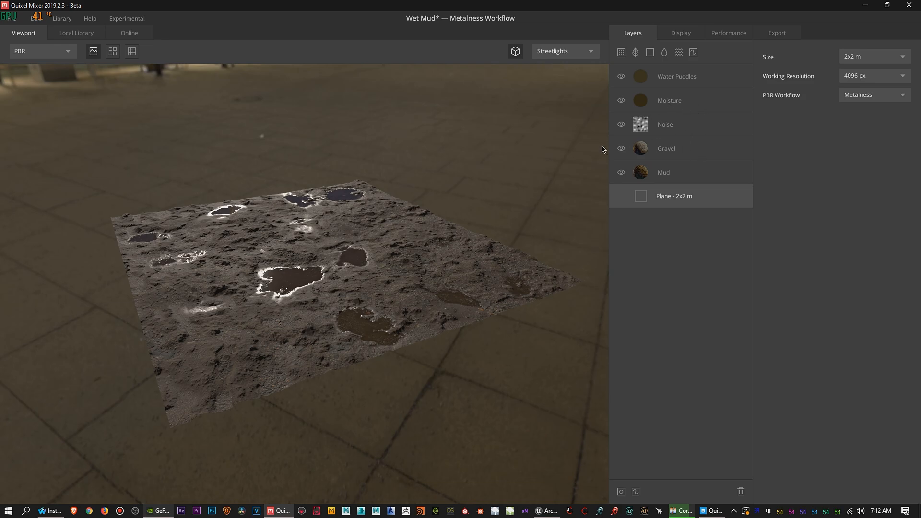
mouse_move(362, 237)
mouse_down()
mouse_move(45, 405)
mouse_move(371, 251)
mouse_up()
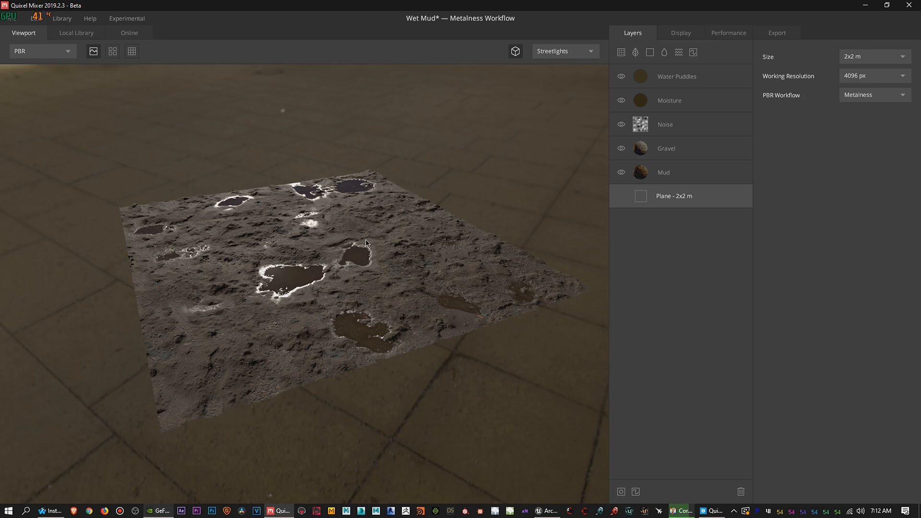
Step: Export the Wet Mud mix to the library under the Ground category
click(11, 20)
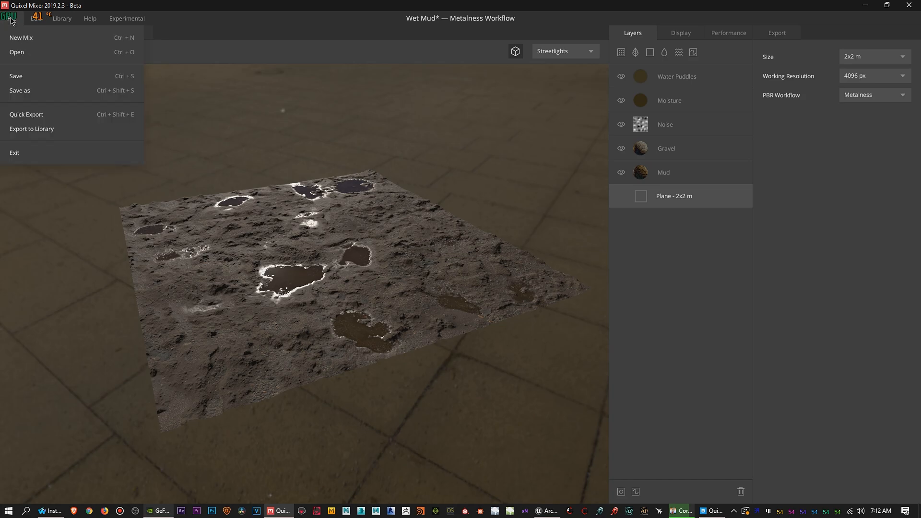
click(44, 129)
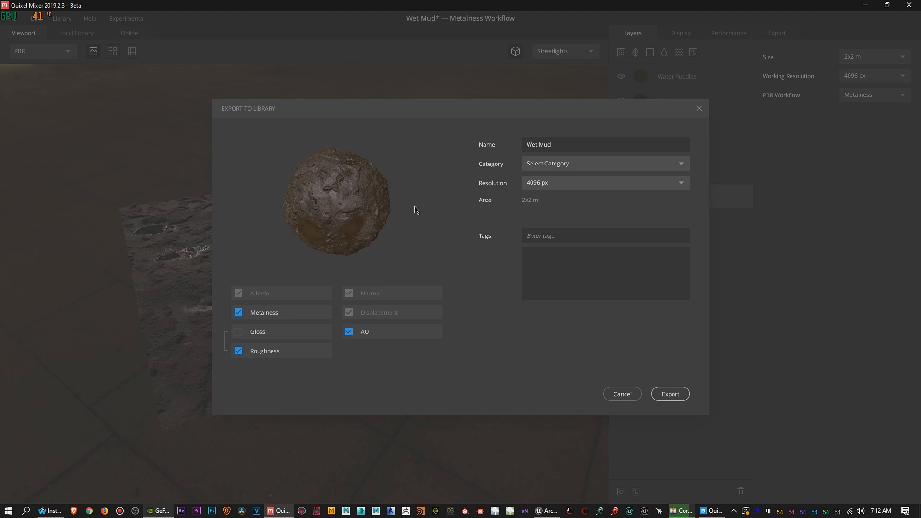
click(599, 168)
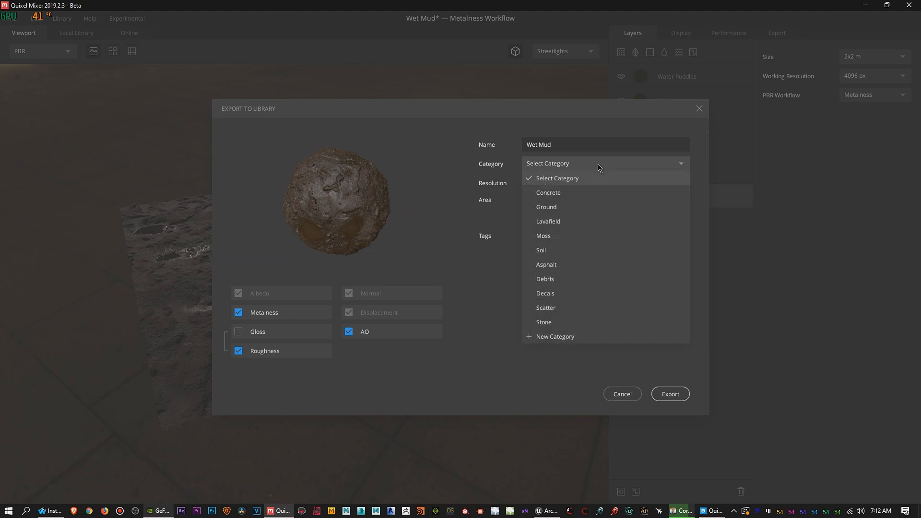
click(560, 208)
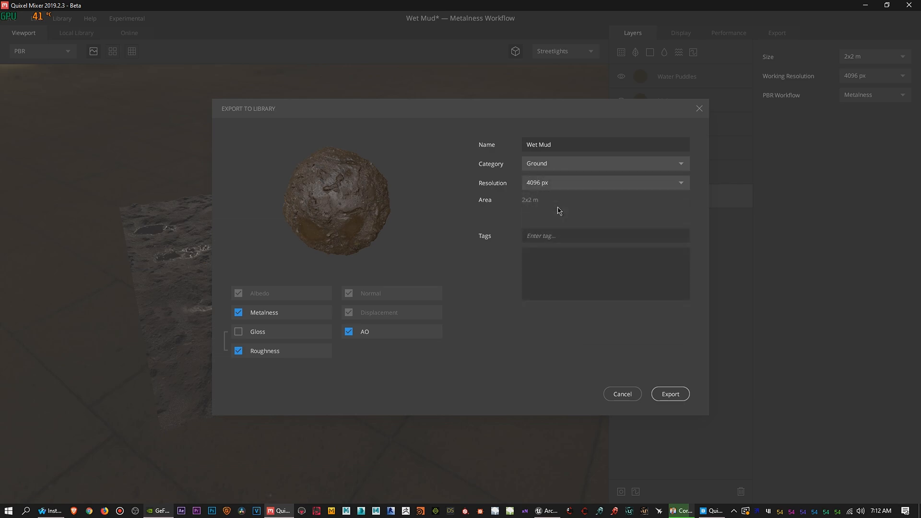
click(556, 169)
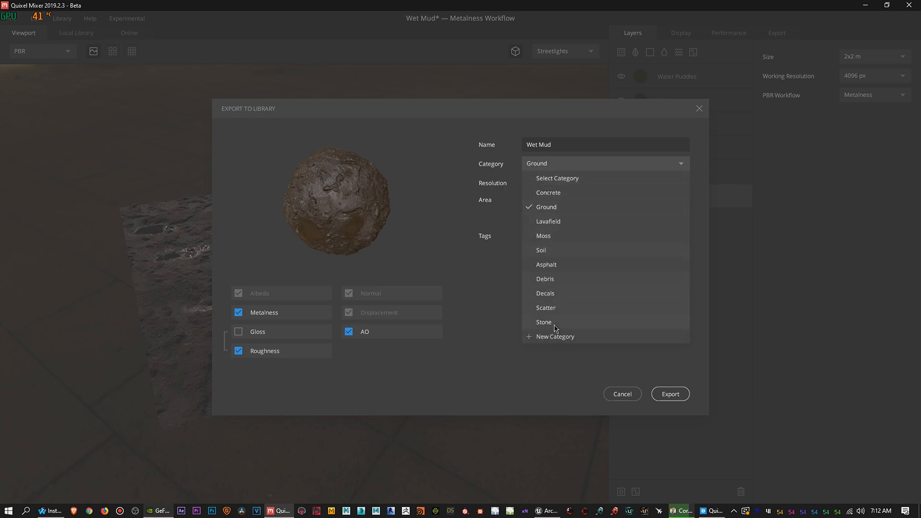
click(449, 198)
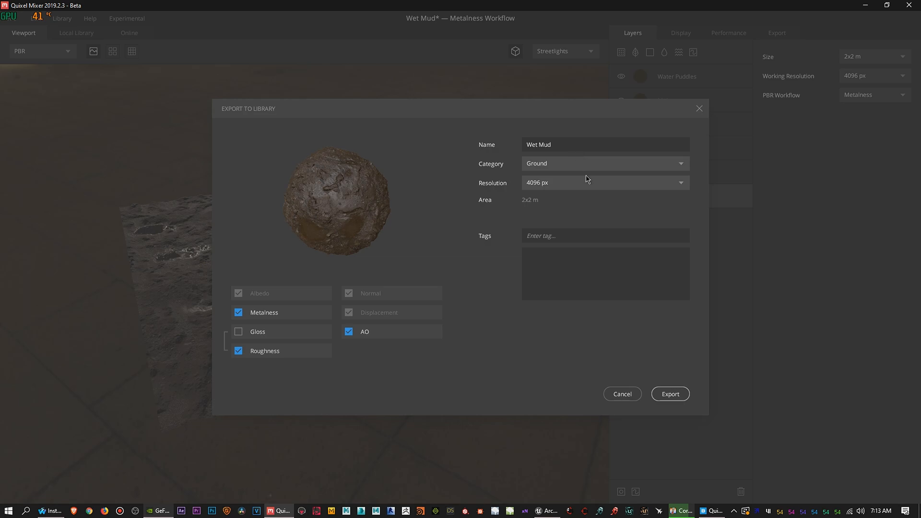
click(671, 395)
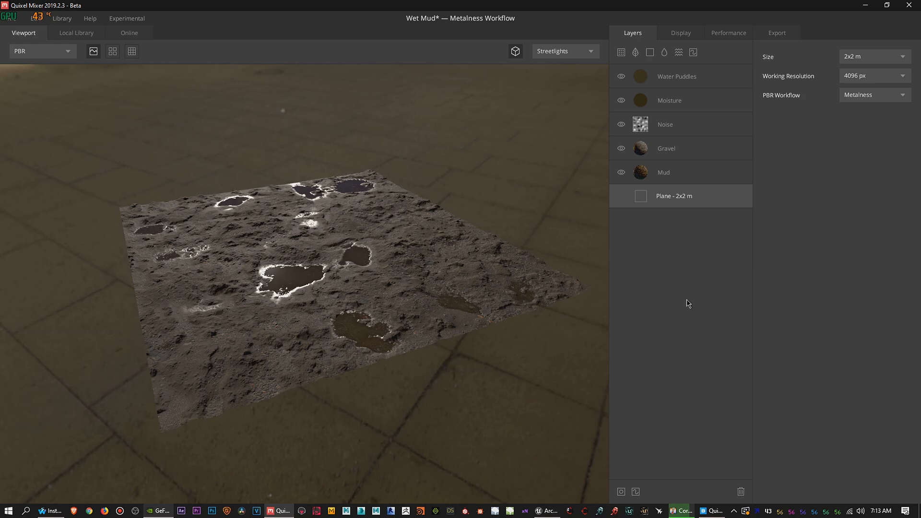
Step: Switch to Quixel Bridge and select the Wet Mud material among the Mixer assets
click(713, 511)
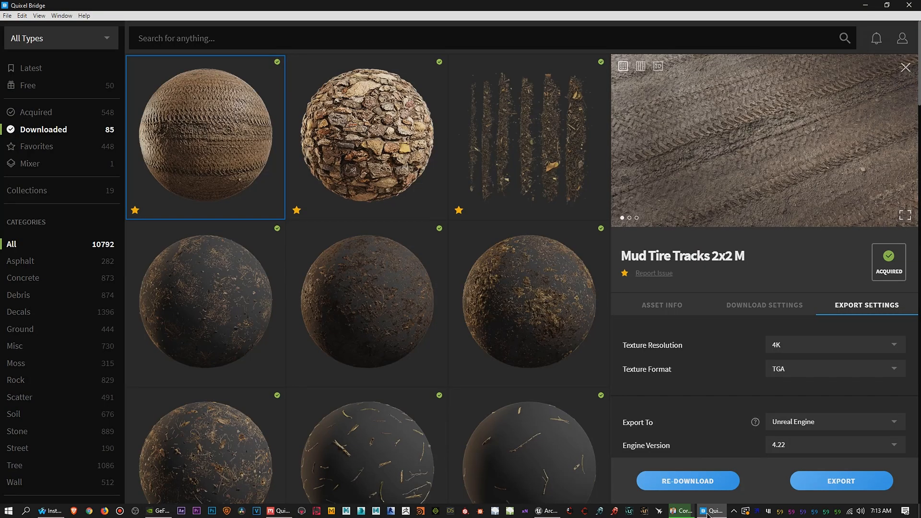
click(43, 116)
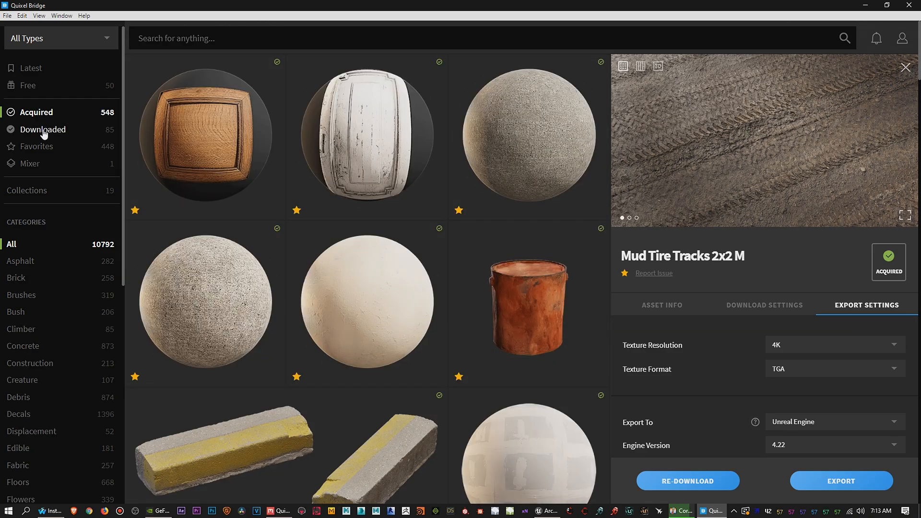
click(44, 130)
click(31, 164)
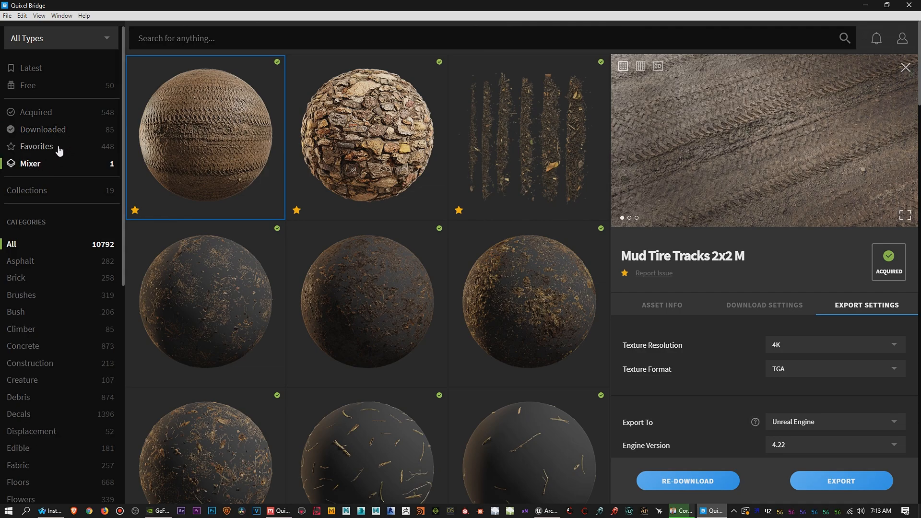
click(34, 166)
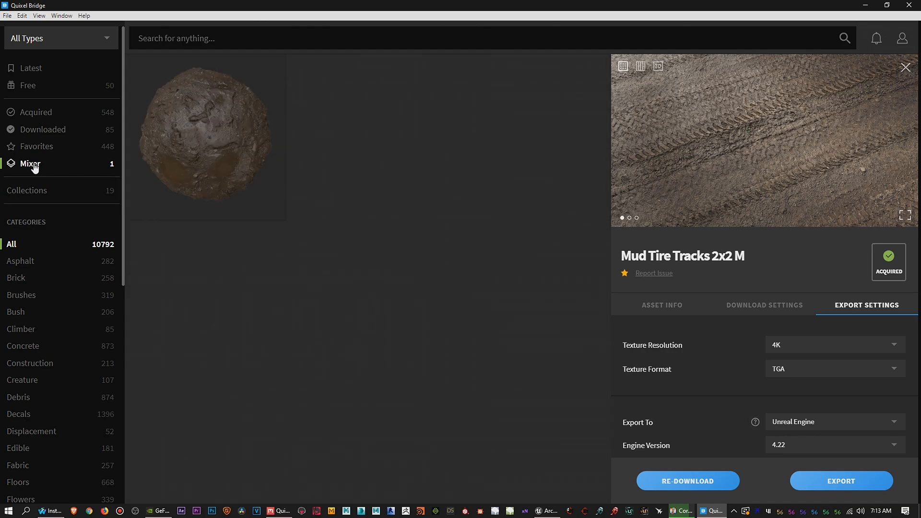
click(218, 129)
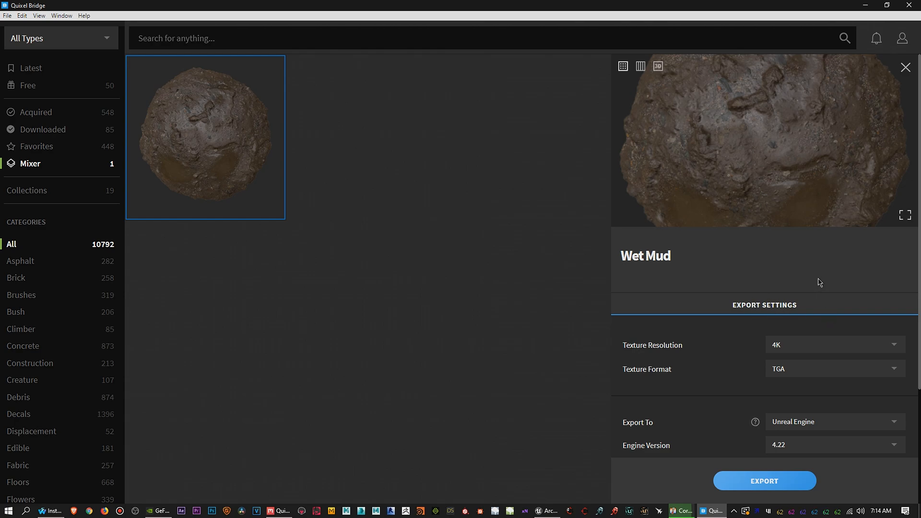
Step: Review Wet Mud's Unreal Engine export settings, checking the available engine versions and the project's content folder
scroll(819, 282, down, 3)
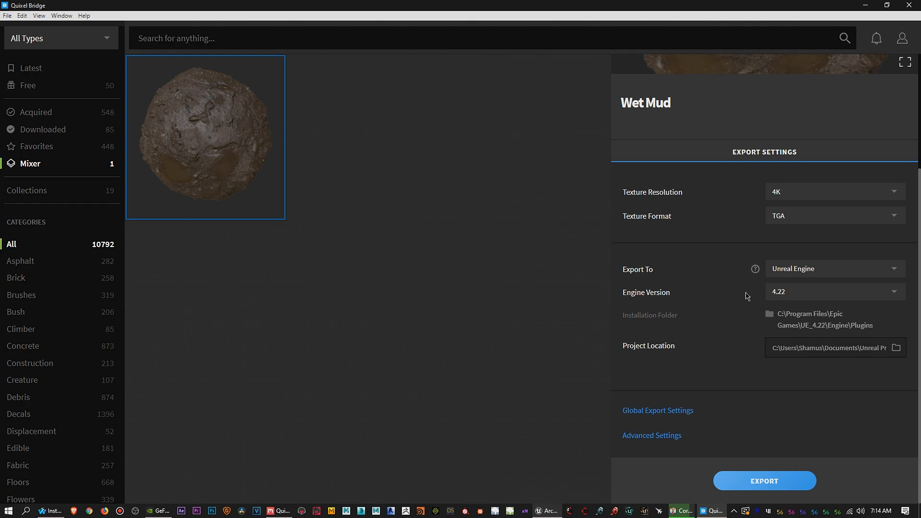
click(798, 293)
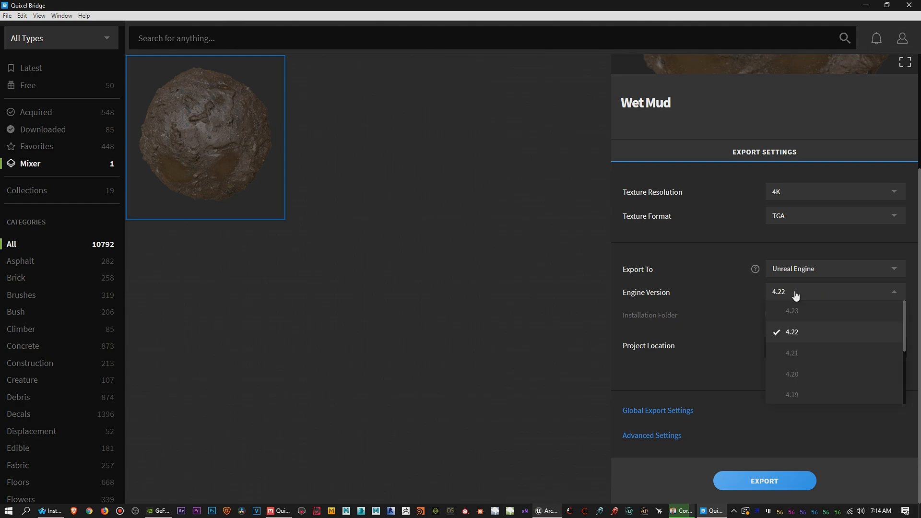
click(725, 295)
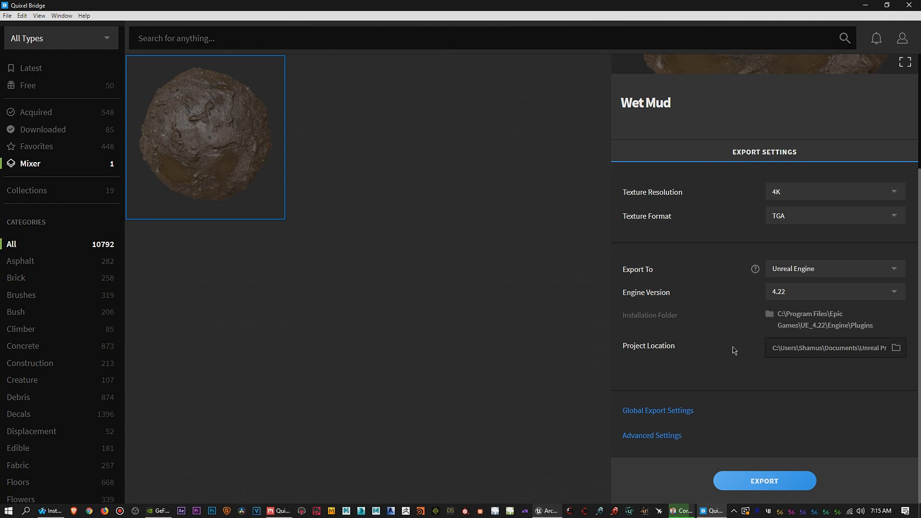
click(896, 349)
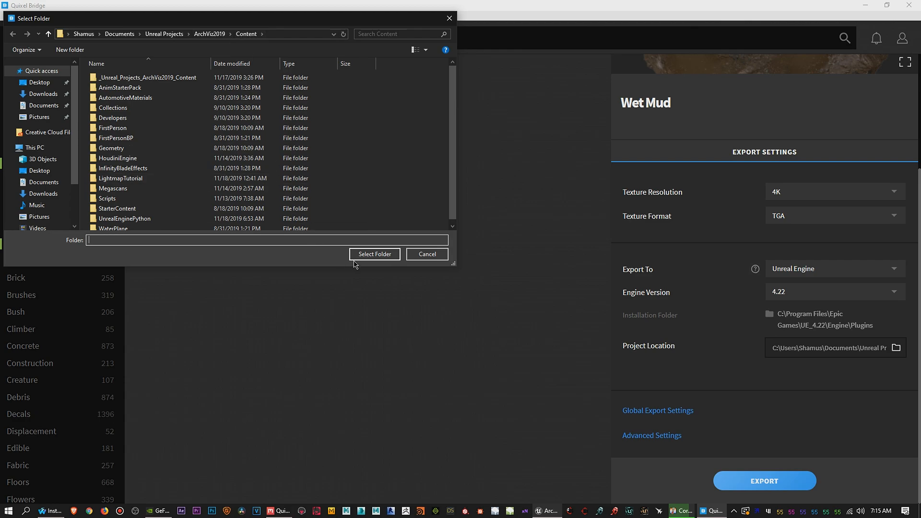
click(427, 254)
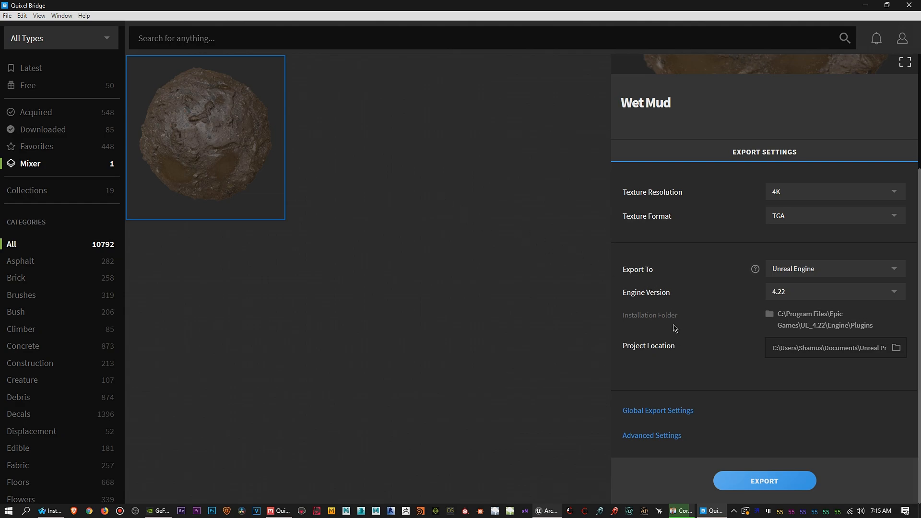
Step: Examine the global export settings for surfaces, including the advanced filename format and map customization, and recheck Wet Mud's own export settings
click(670, 414)
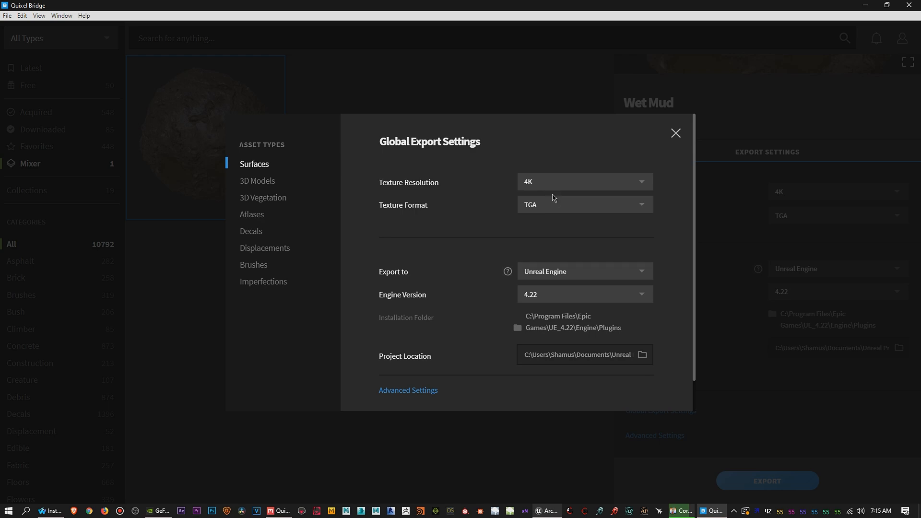
scroll(640, 236, down, 1)
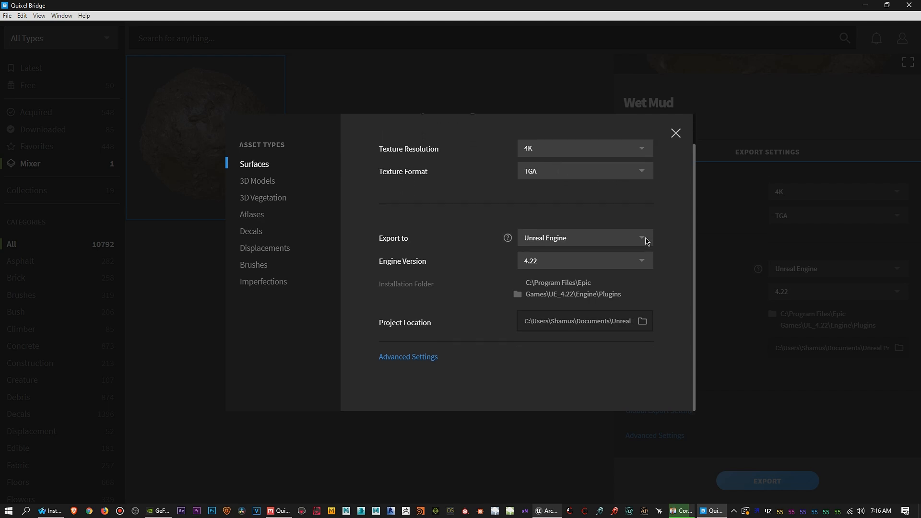
click(432, 357)
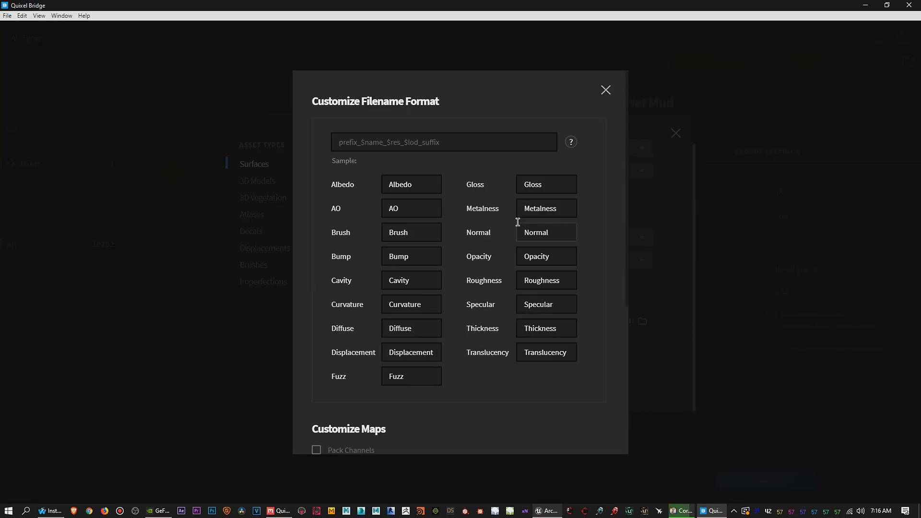
scroll(600, 212, down, 5)
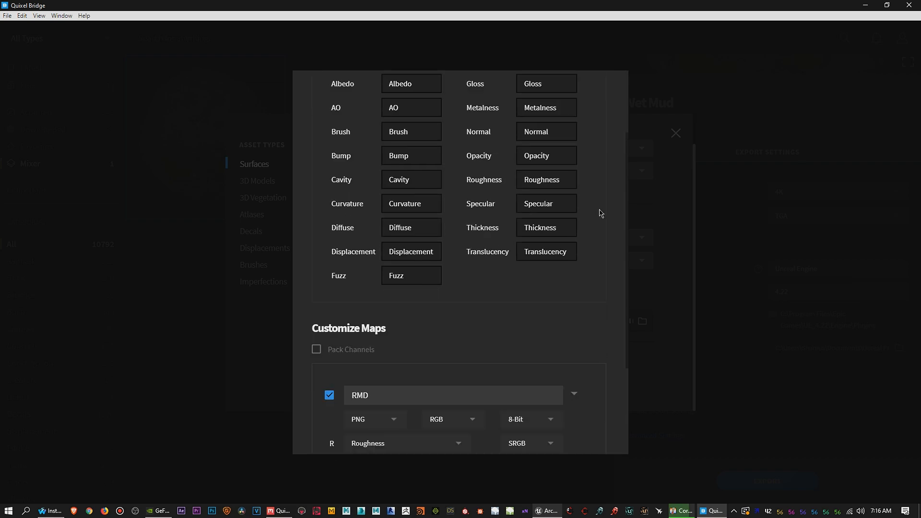
scroll(600, 212, up, 5)
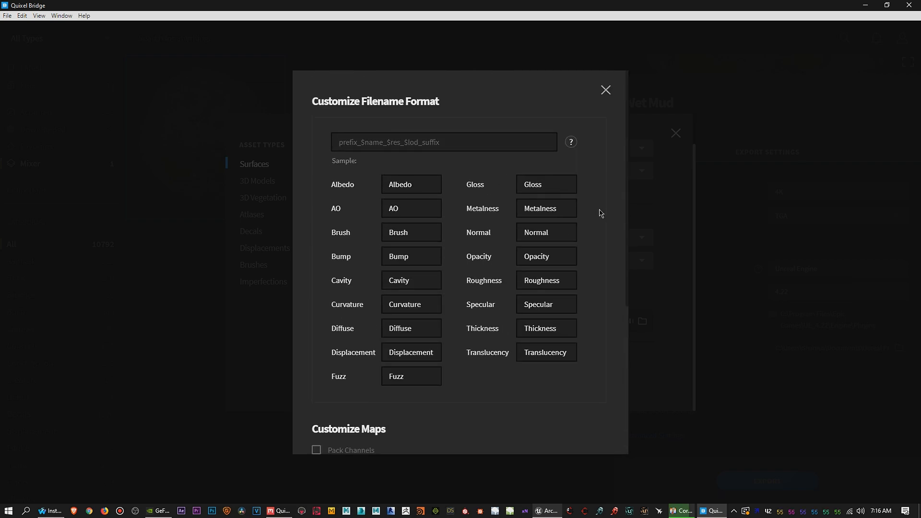
click(605, 91)
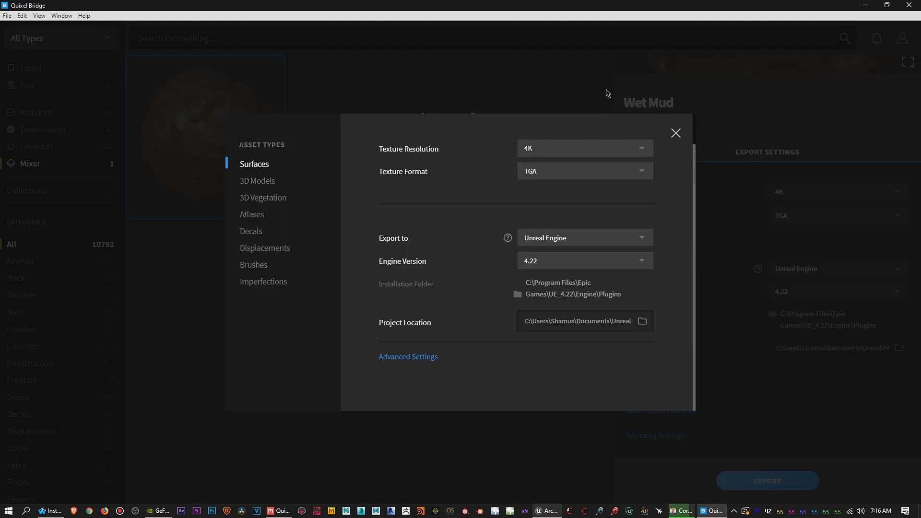
click(676, 133)
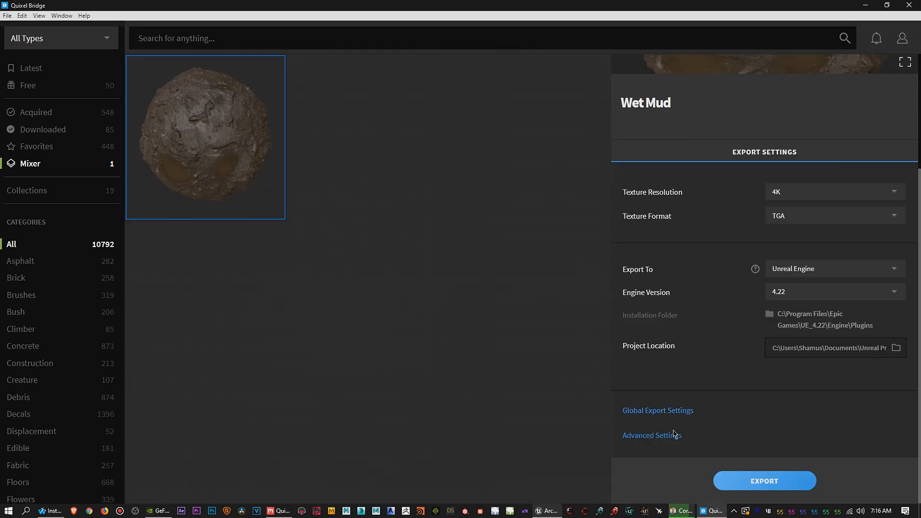
scroll(711, 338, up, 3)
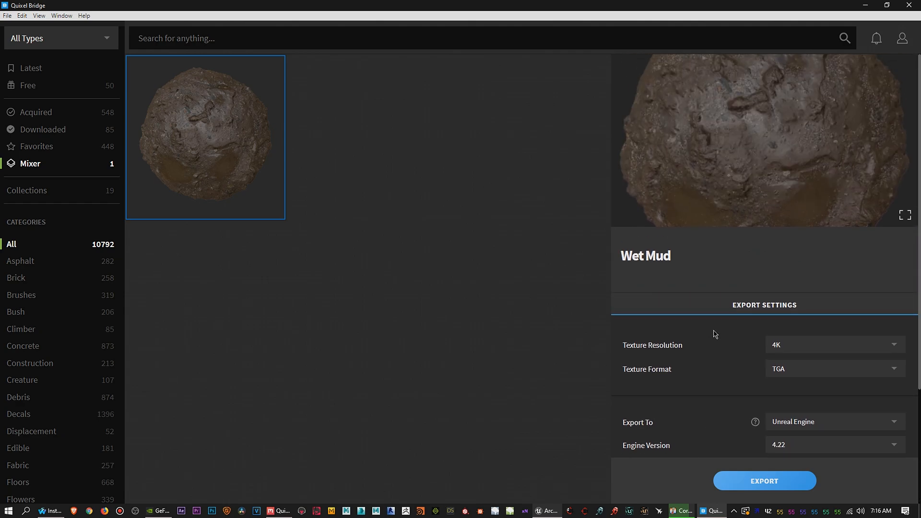
scroll(715, 335, down, 3)
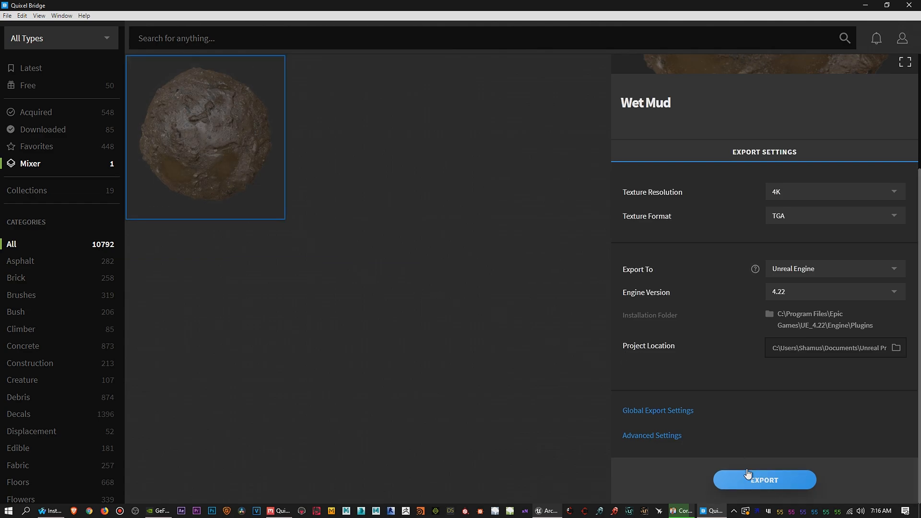
Step: Select the downloaded Mud Tire Tracks 2x2 M surface and review its download settings, including texture resolution, material presets and map formats
click(58, 133)
click(194, 140)
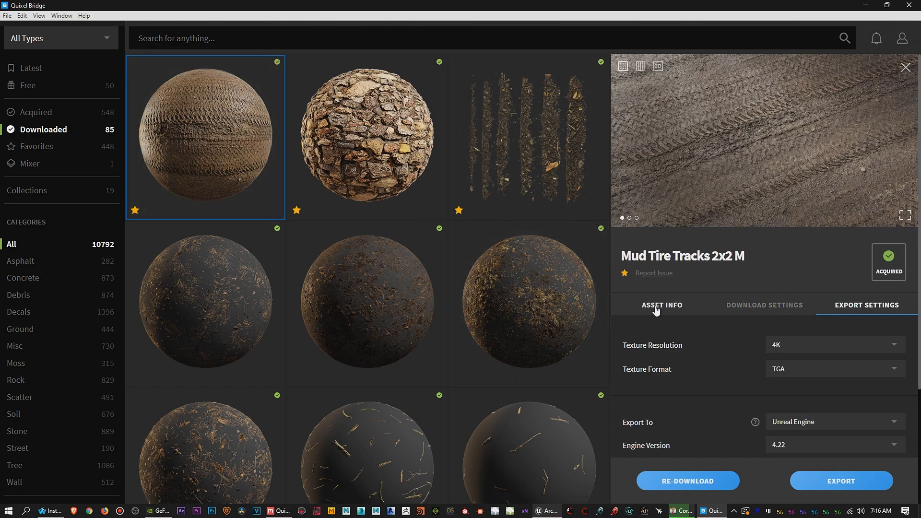
click(768, 311)
scroll(792, 273, down, 2)
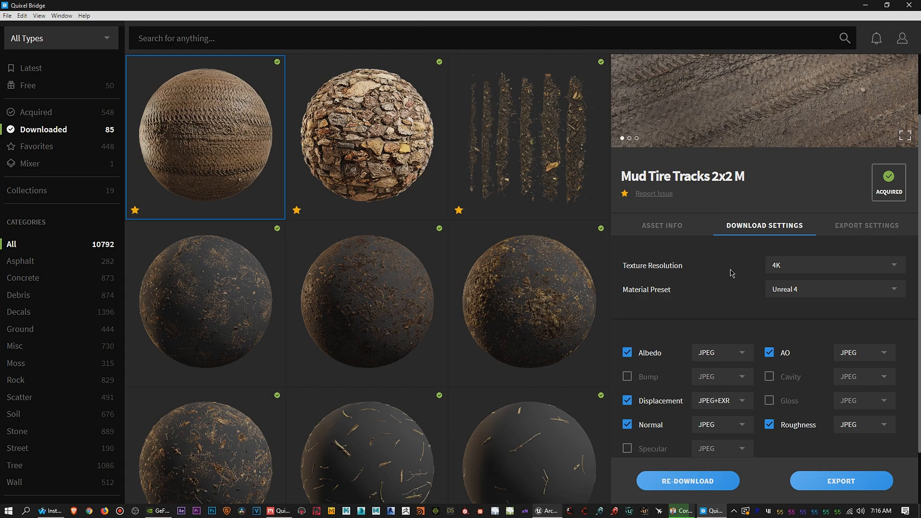
click(809, 270)
click(748, 271)
click(809, 290)
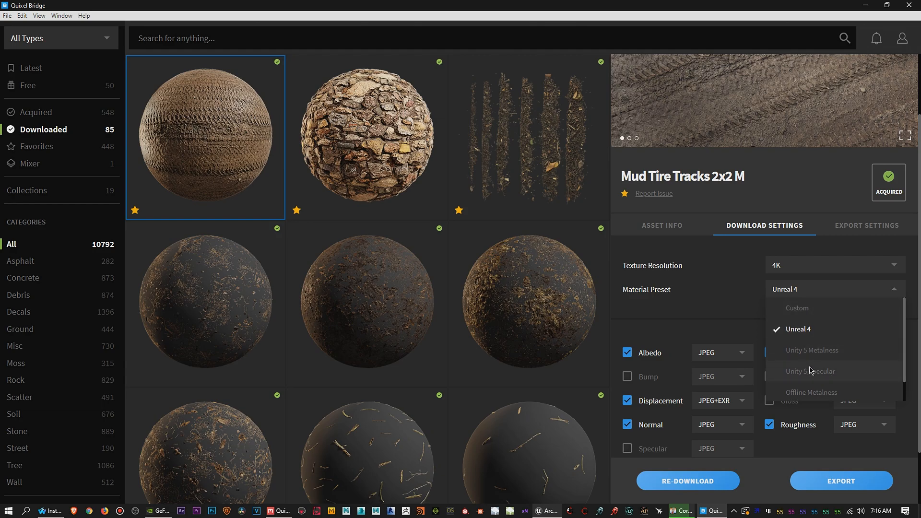
click(731, 285)
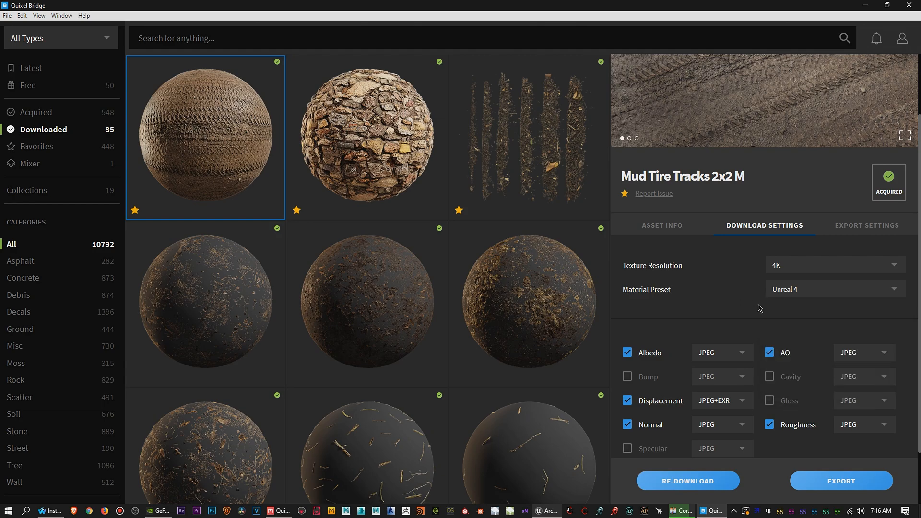
scroll(760, 307, down, 1)
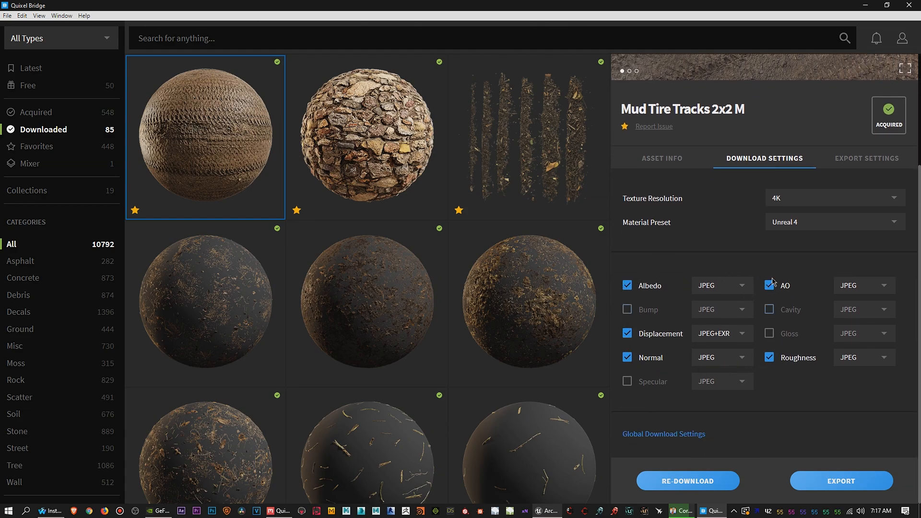
Step: Check the global download settings for surfaces and the export settings of Mud Tire Tracks 2x2 M
click(692, 438)
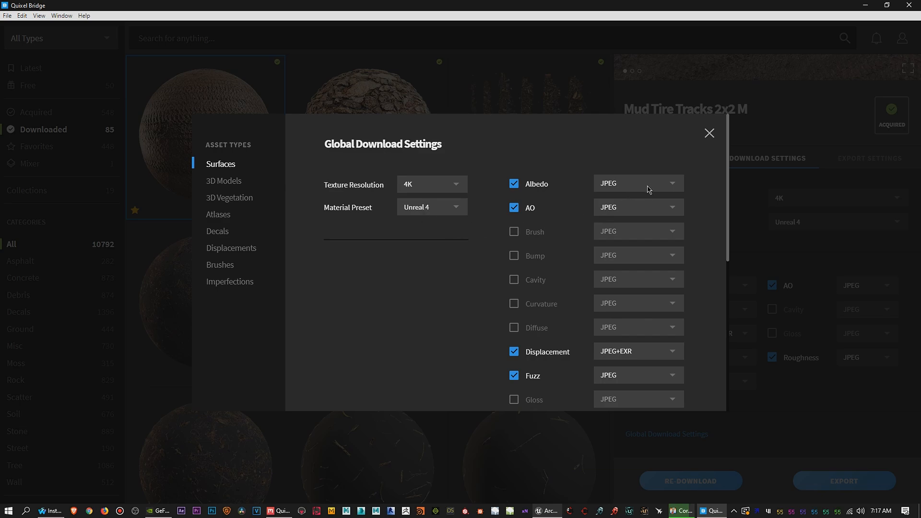
click(710, 135)
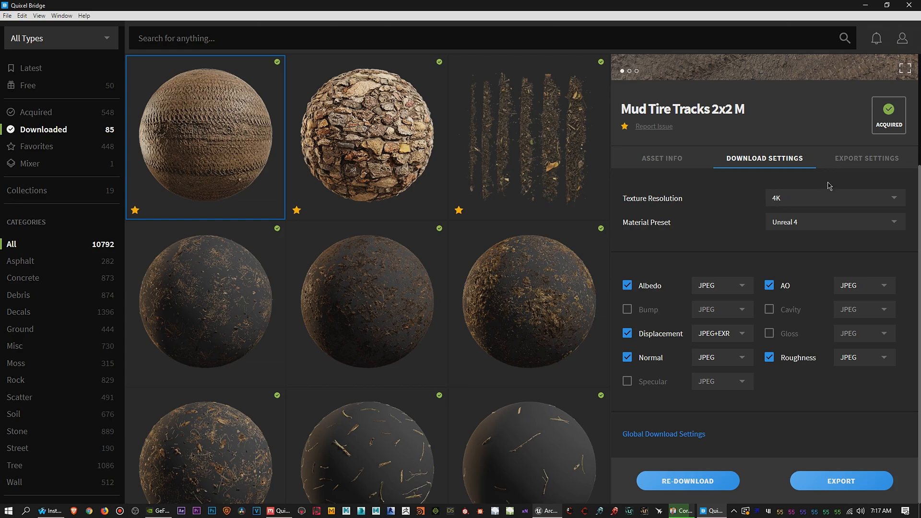
click(865, 159)
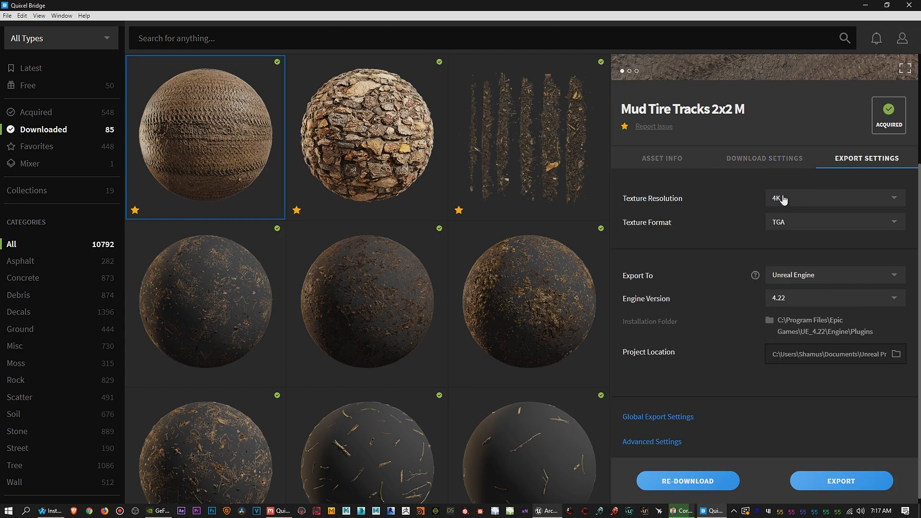
scroll(739, 235, down, 1)
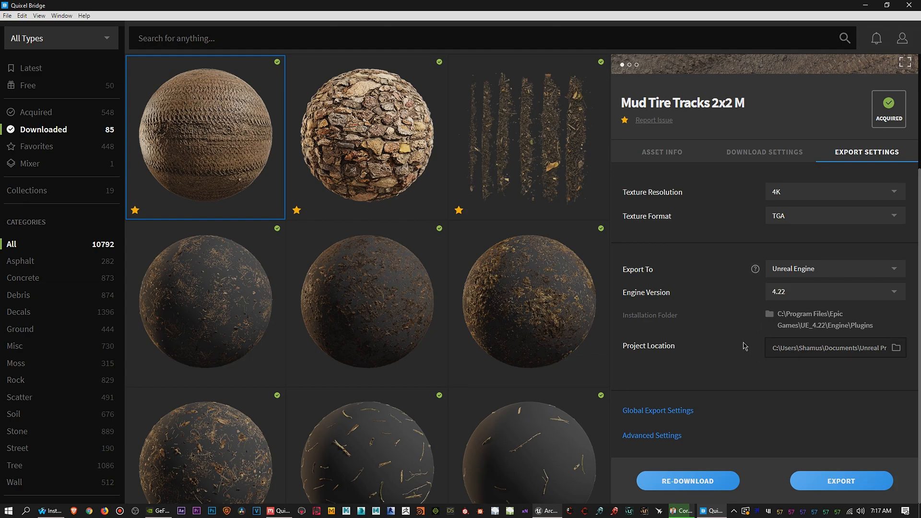
scroll(739, 353, up, 3)
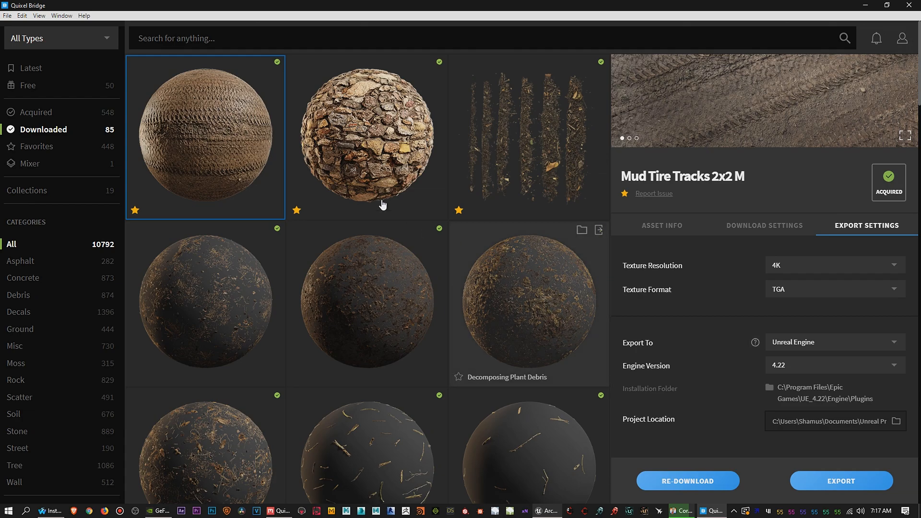
Step: Select Wet Mud among the Mixer assets and export it to Unreal Engine 4.22 as 4K TGA textures
click(39, 165)
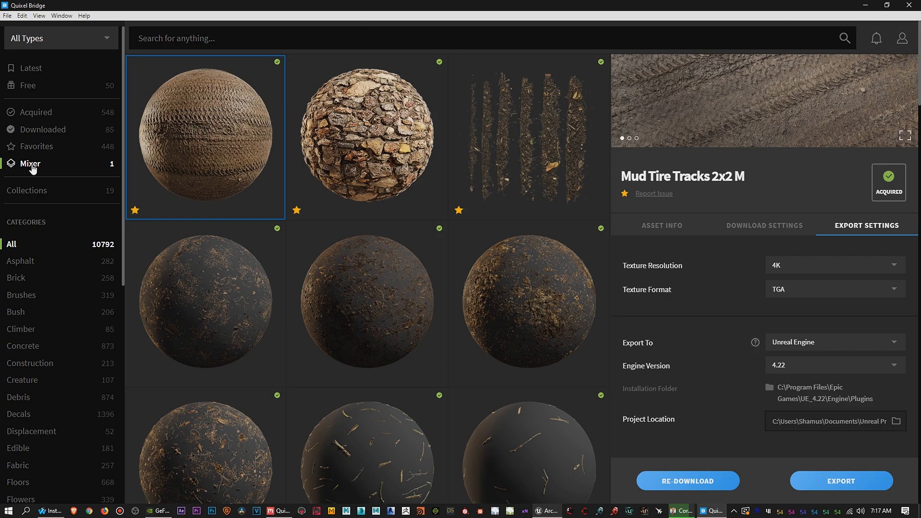
click(224, 134)
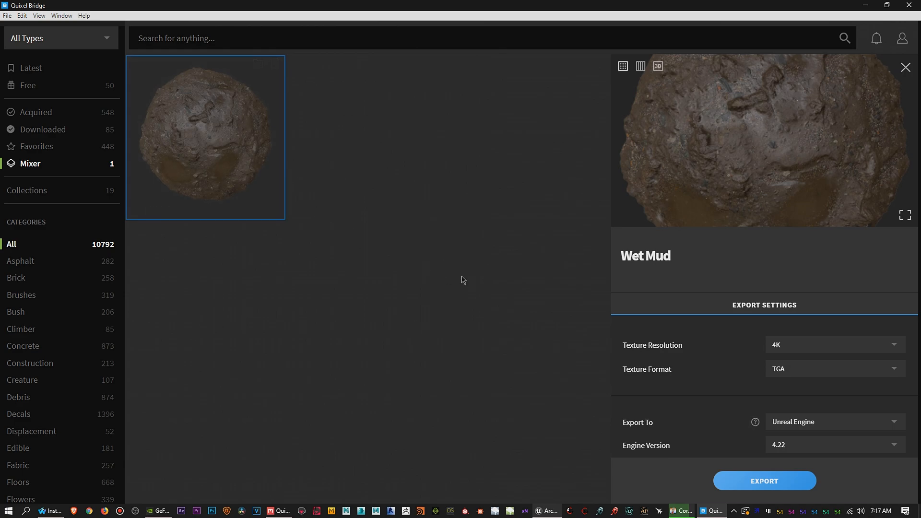
click(762, 482)
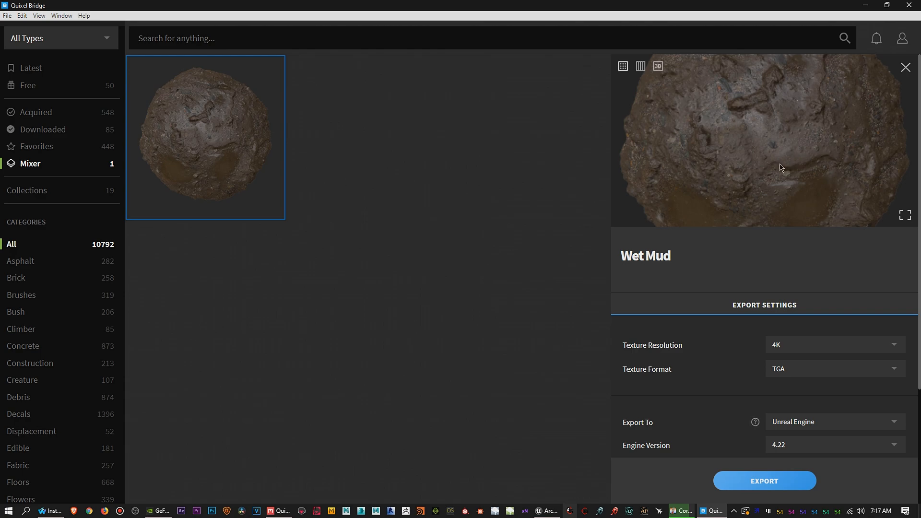
click(762, 493)
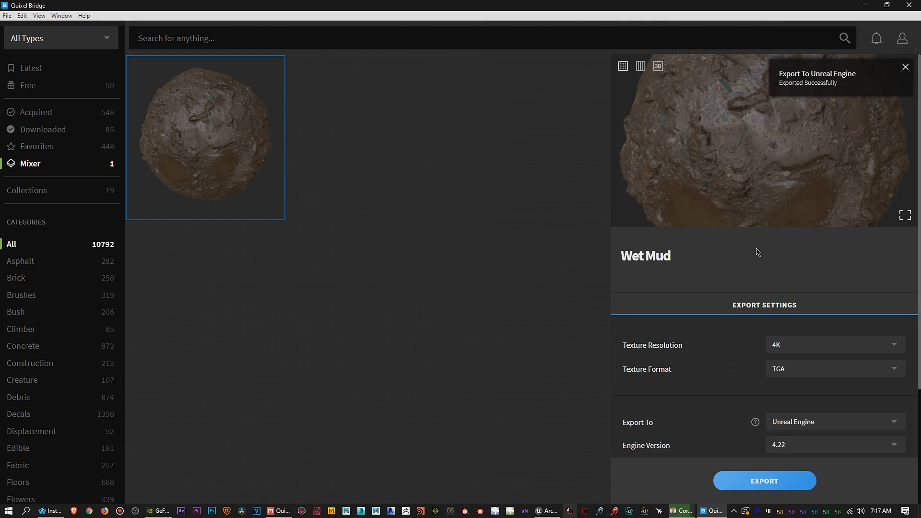
Step: Switch to the ArchViz2019 project in Unreal Editor and deselect the imported Wet Mud assets
click(549, 512)
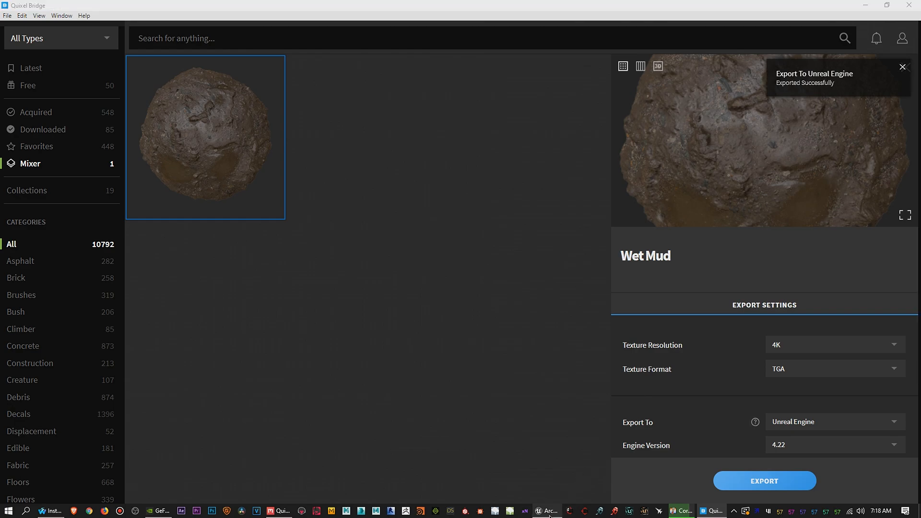
click(866, 6)
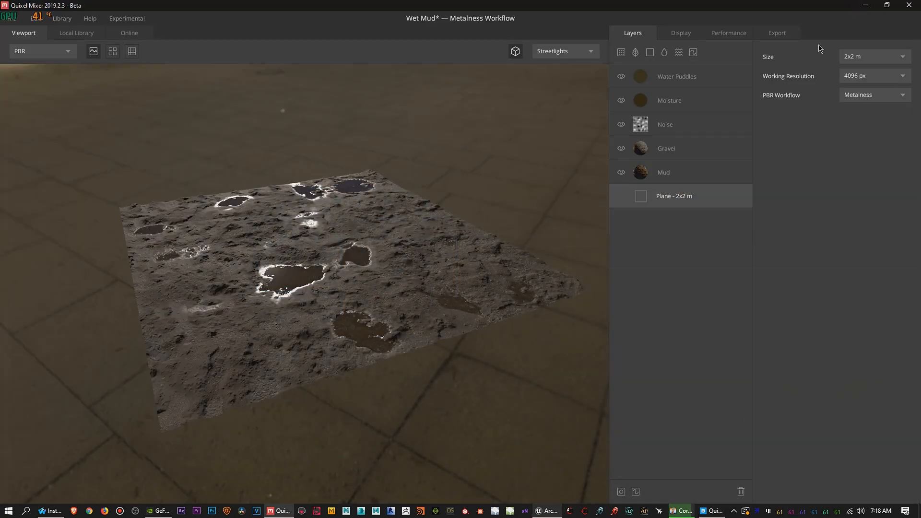
click(865, 6)
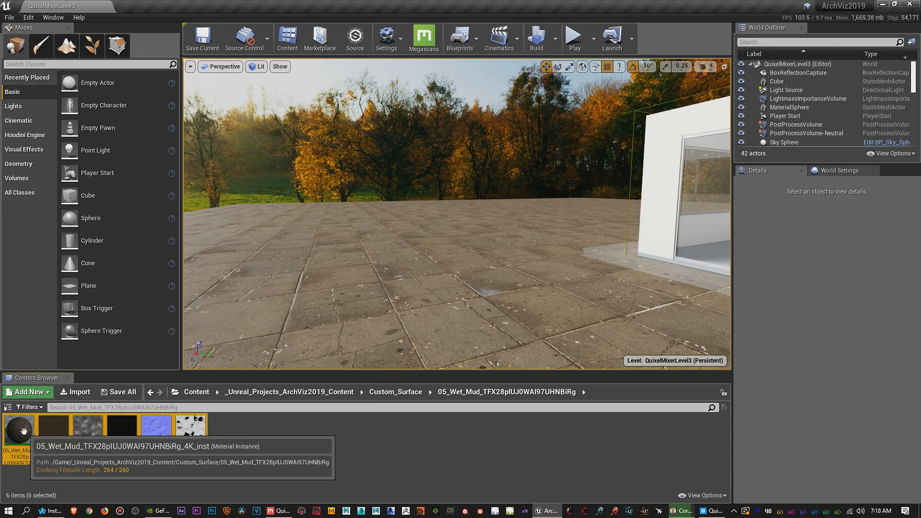
click(257, 441)
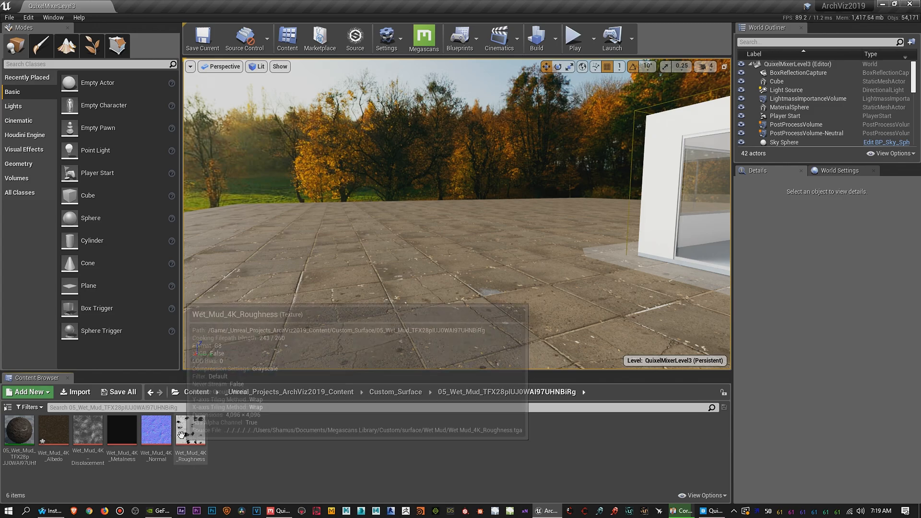
Step: Browse the project's Surface and Custom_Surface content folders to compare asset locations, ending in the 05_Wet_Mud folder
click(393, 394)
click(201, 394)
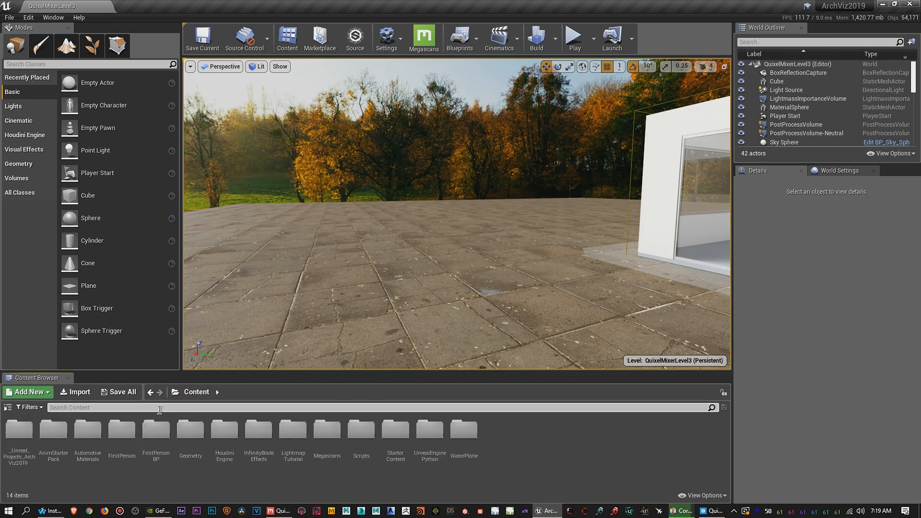
double_click(26, 435)
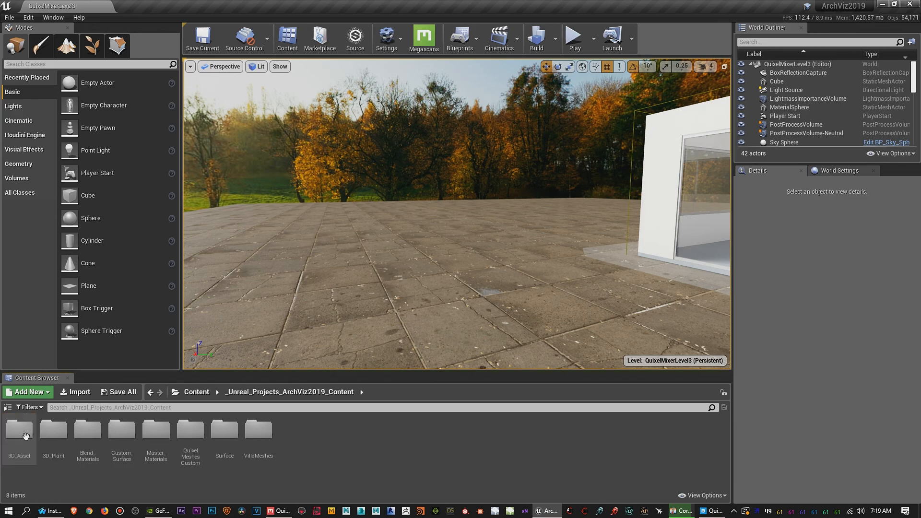
double_click(219, 438)
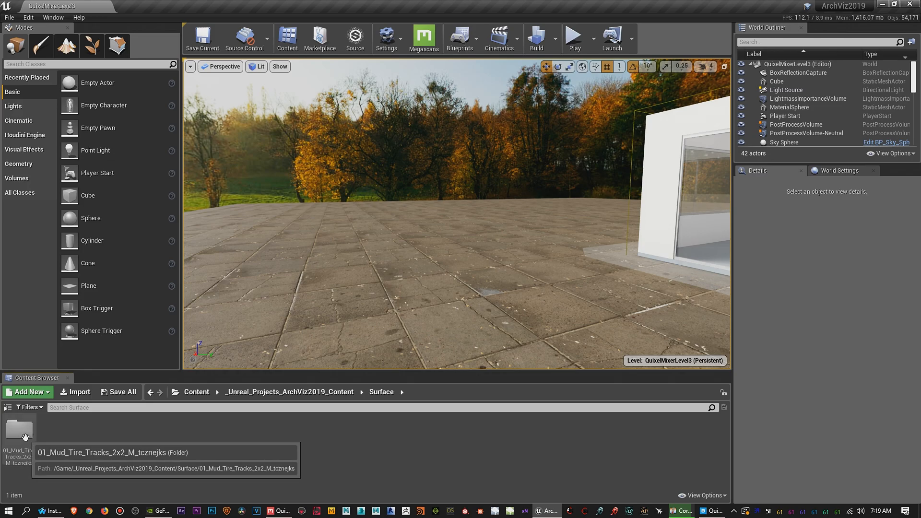
click(306, 393)
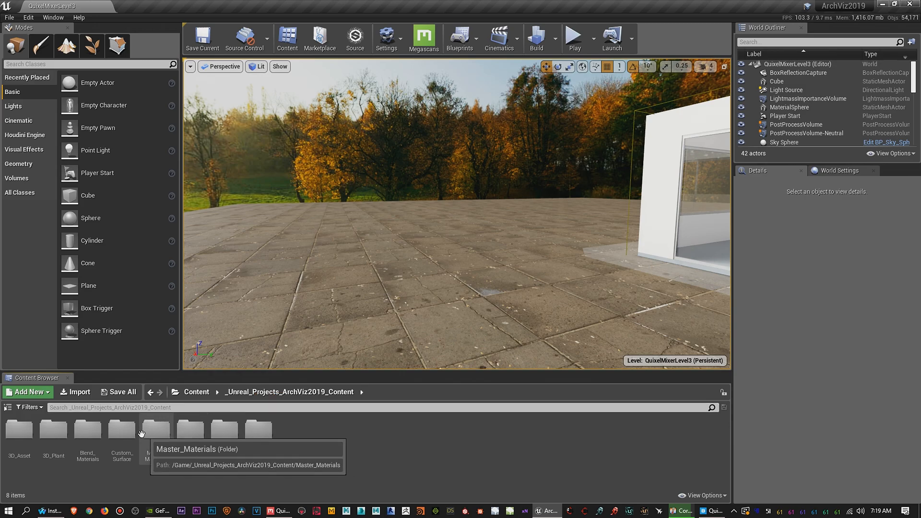
double_click(122, 432)
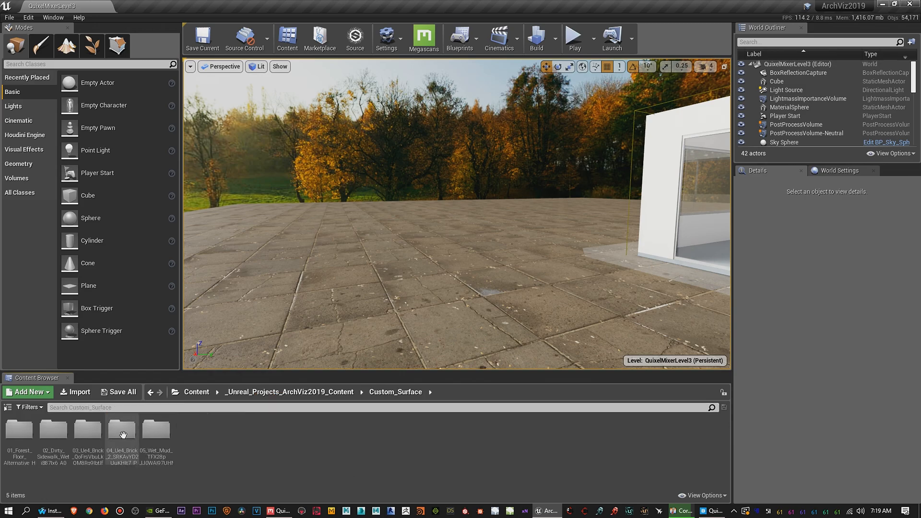
double_click(156, 429)
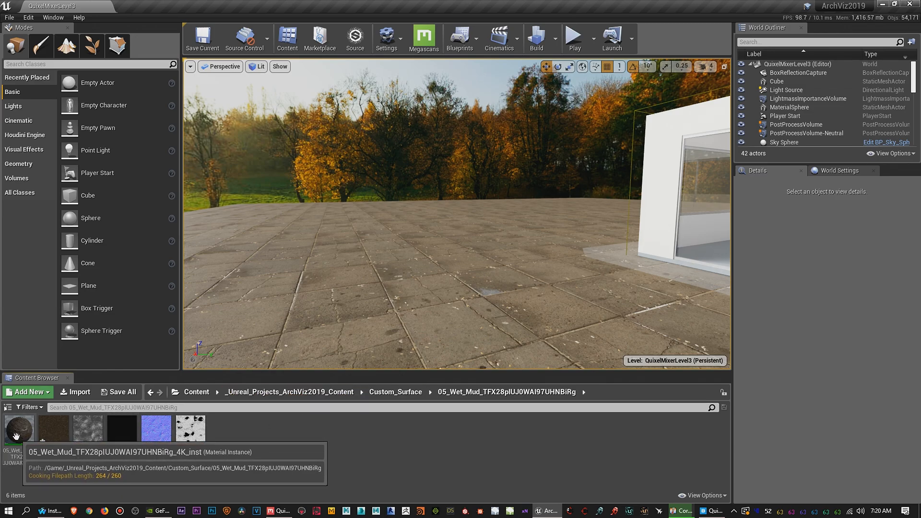
Step: Examine the level's paved ground from several angles, including how its surface reflects the sunlight
right_drag(324, 320, 265, 319)
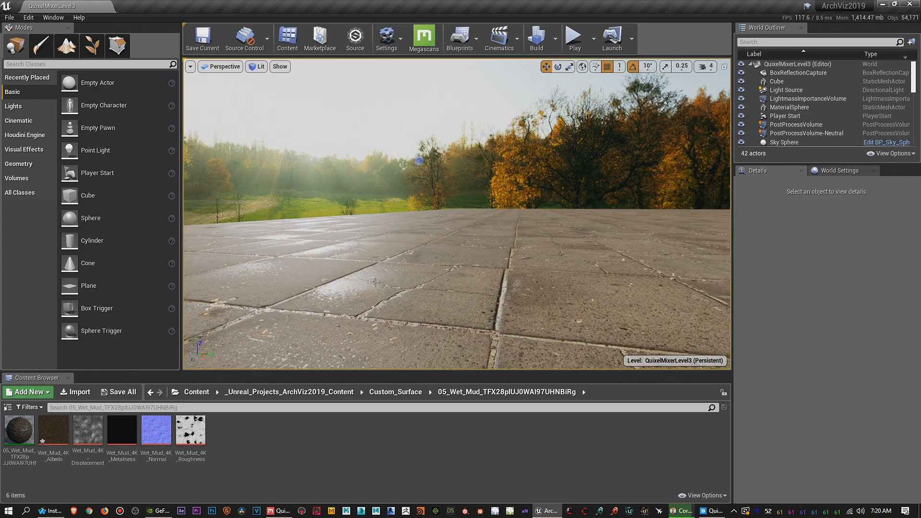
mouse_move(380, 283)
mouse_down()
mouse_move(432, 288)
mouse_move(425, 312)
mouse_move(379, 284)
mouse_up()
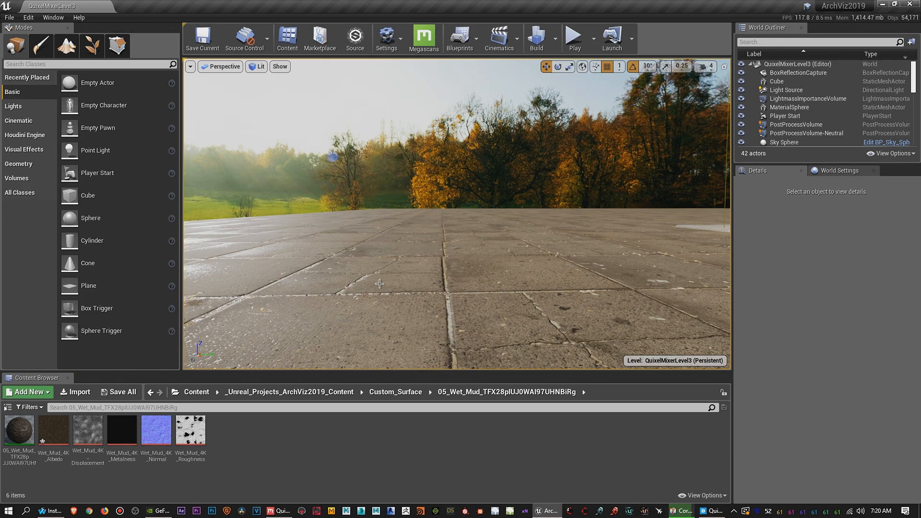
mouse_move(380, 284)
mouse_down()
mouse_move(372, 269)
mouse_move(346, 268)
mouse_move(379, 283)
mouse_up()
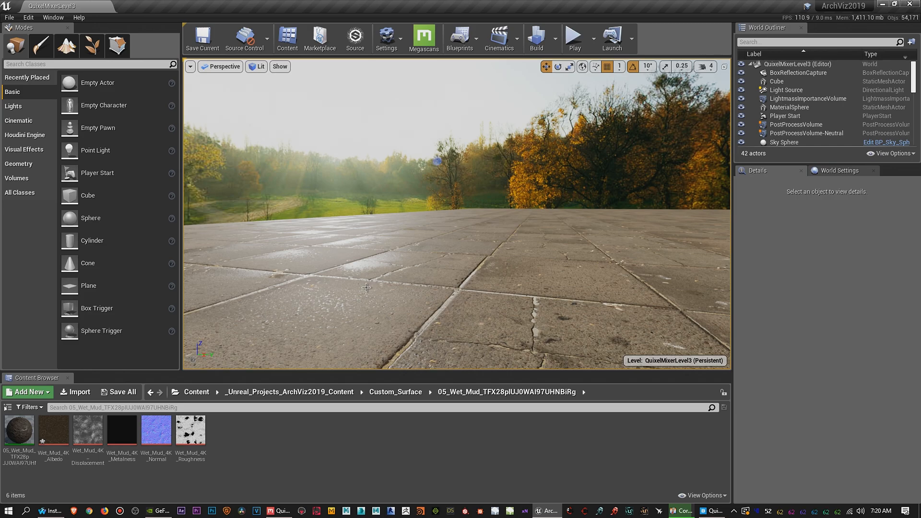
right_drag(366, 287, 366, 287)
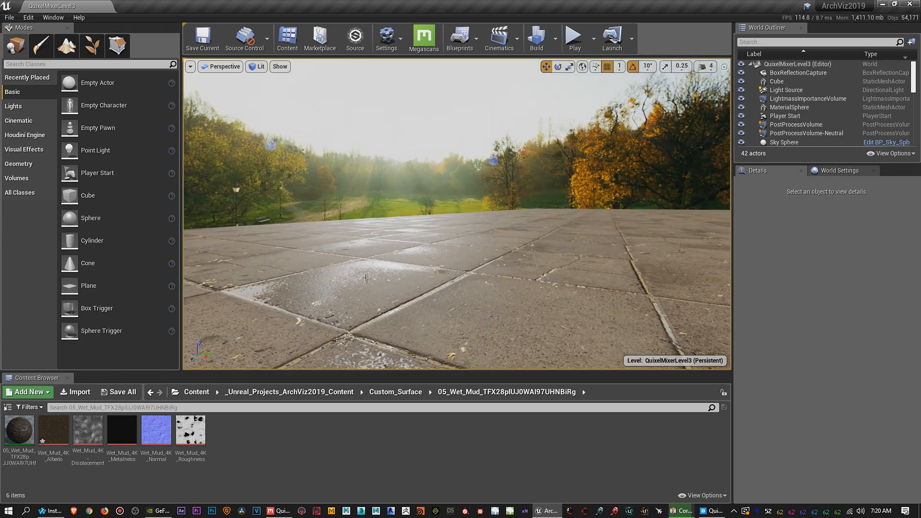
right_drag(406, 279, 406, 279)
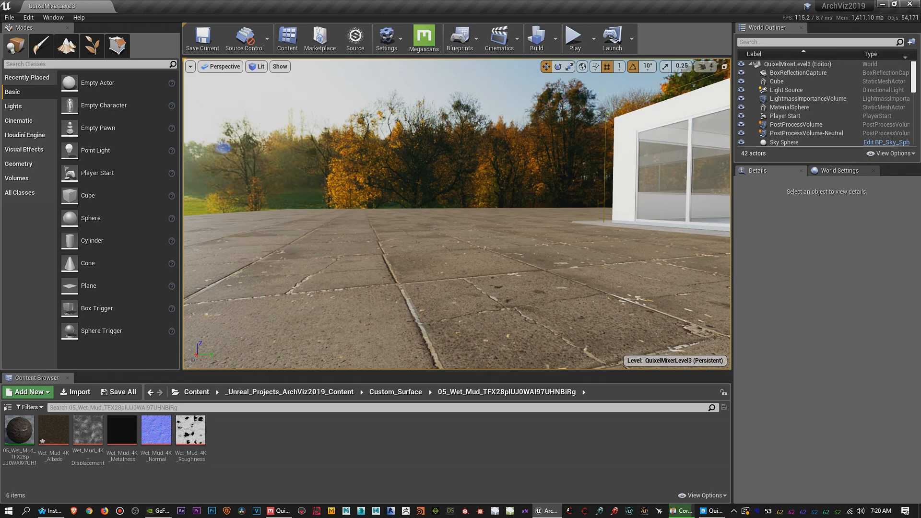
right_drag(445, 268, 441, 274)
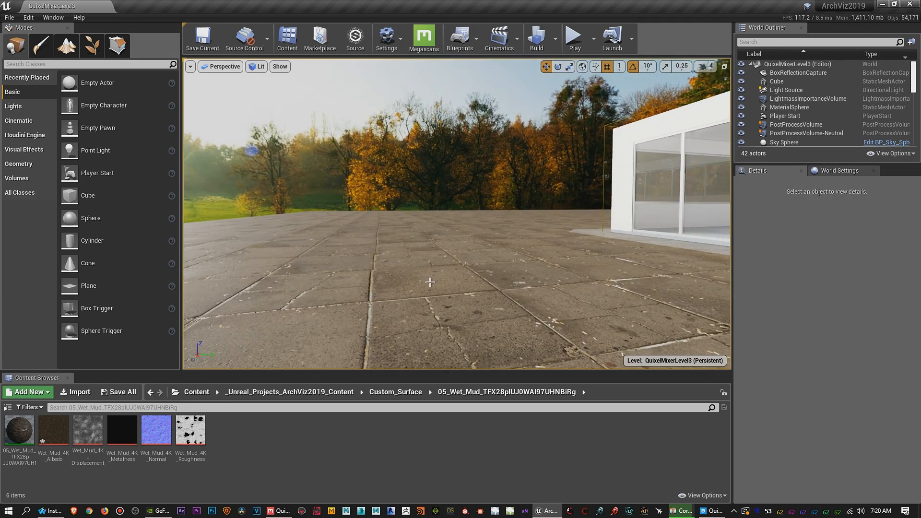
right_drag(430, 282, 430, 282)
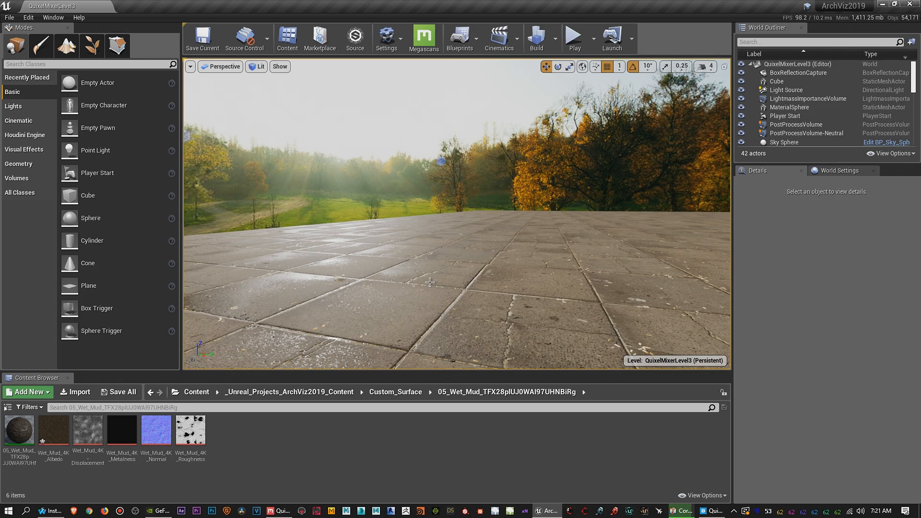
right_drag(421, 295, 374, 299)
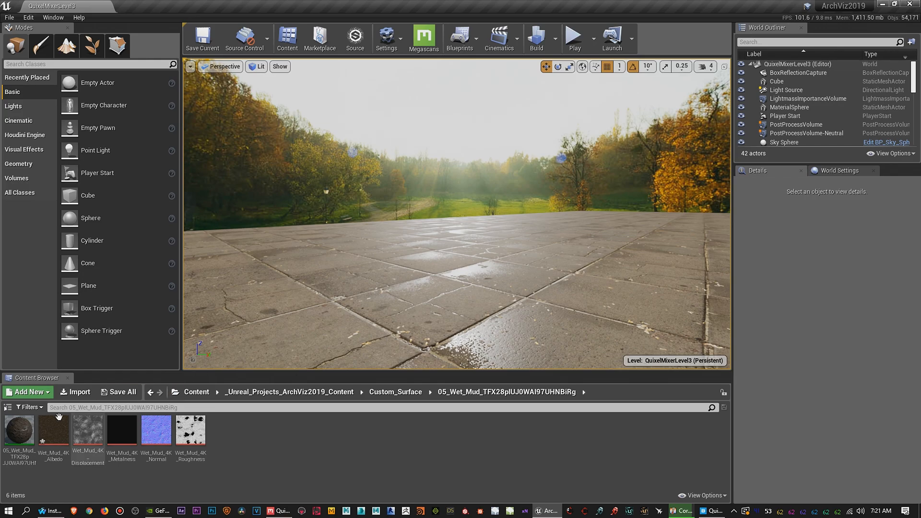
Step: Apply the 05_Wet_Mud material instance to the level's ground and inspect the mud and puddles from several angles
drag(20, 430, 404, 307)
right_drag(404, 307, 552, 302)
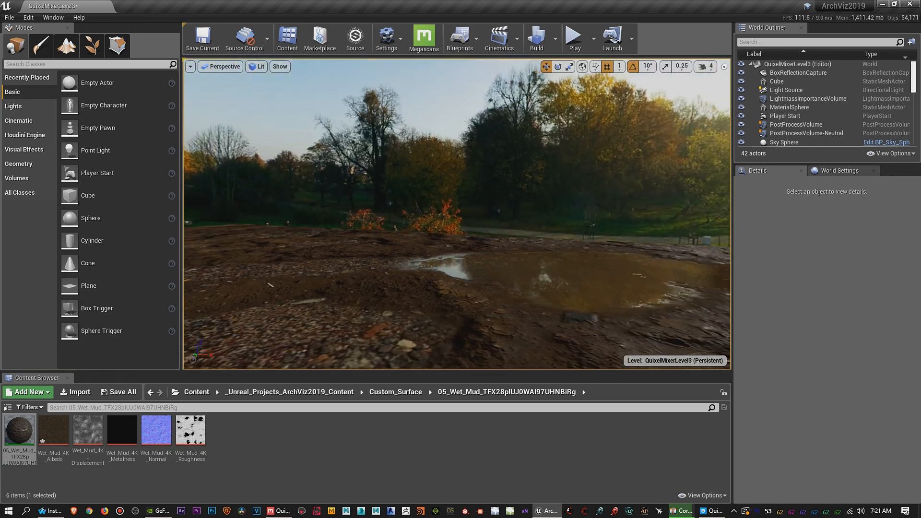
right_drag(457, 214, 451, 165)
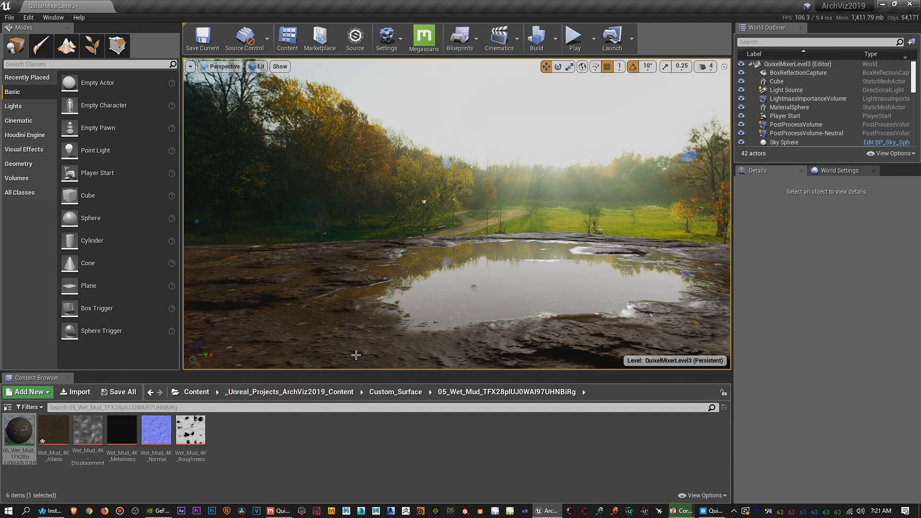
drag(396, 306, 404, 331)
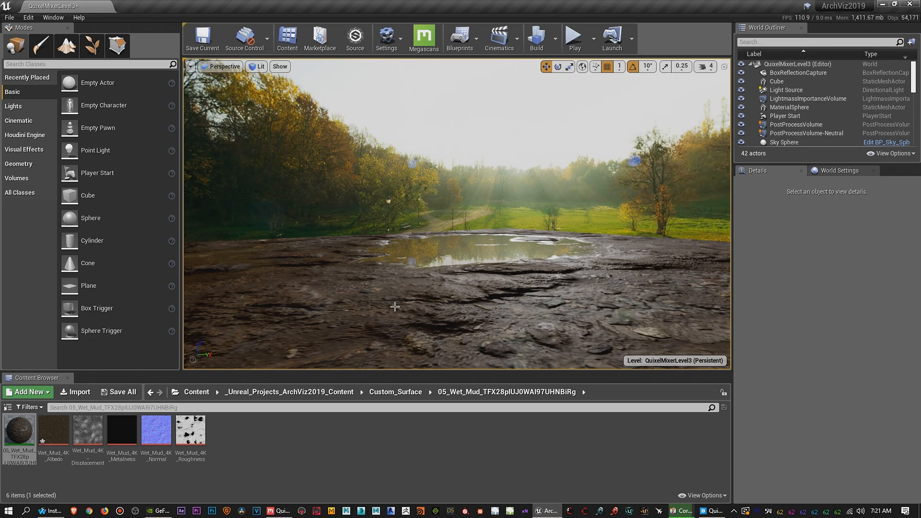
Step: Open the 05_Wet_Mud material instance, review its texture slots, material settings and parent material, and close it
drag(405, 331, 386, 280)
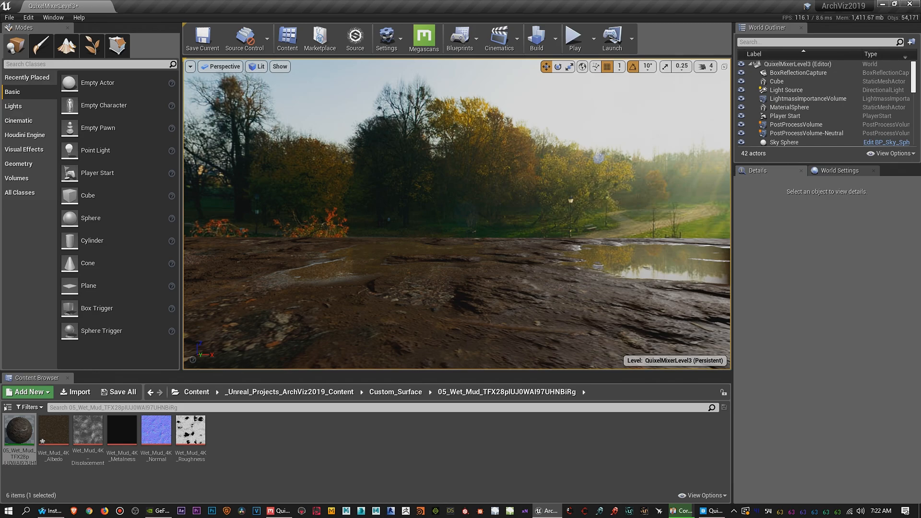
drag(394, 313, 390, 312)
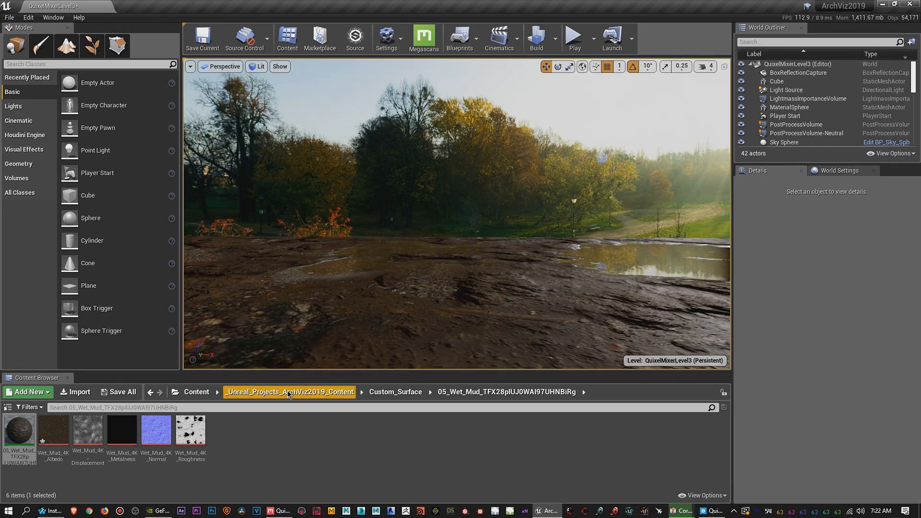
double_click(24, 436)
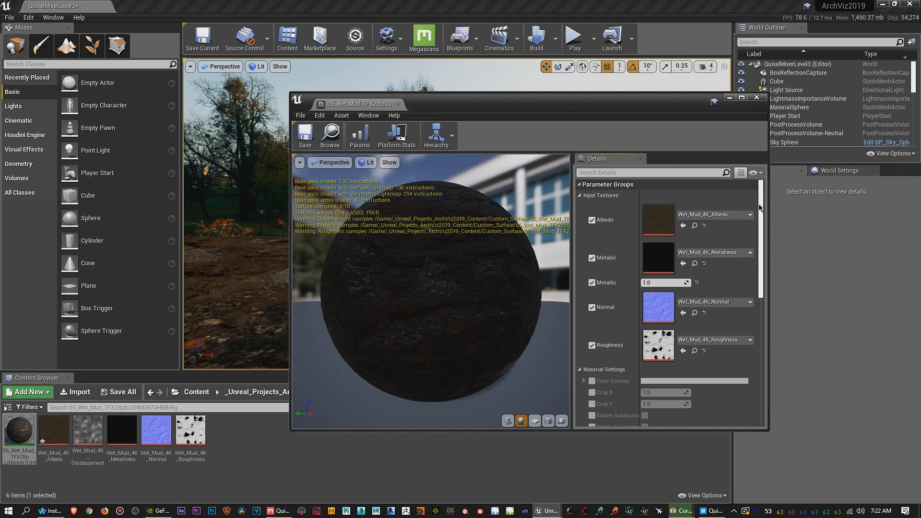
drag(759, 205, 762, 305)
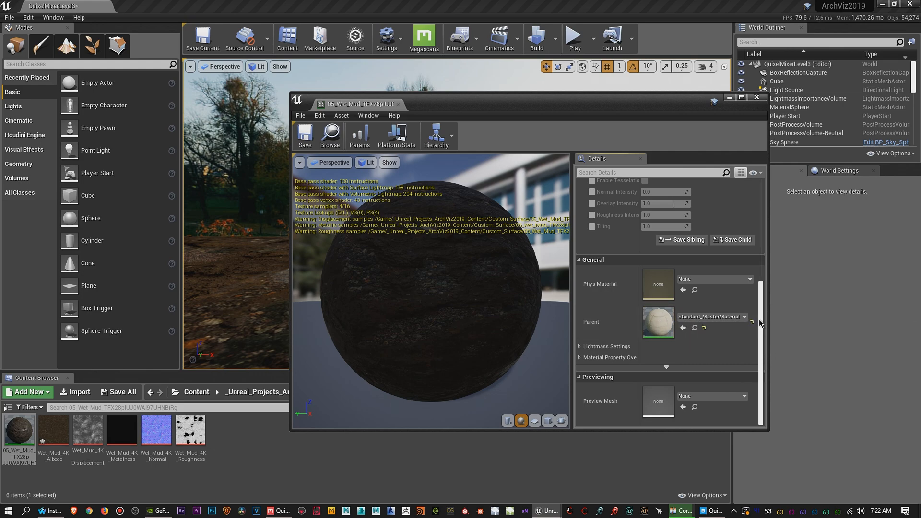
drag(760, 324, 763, 212)
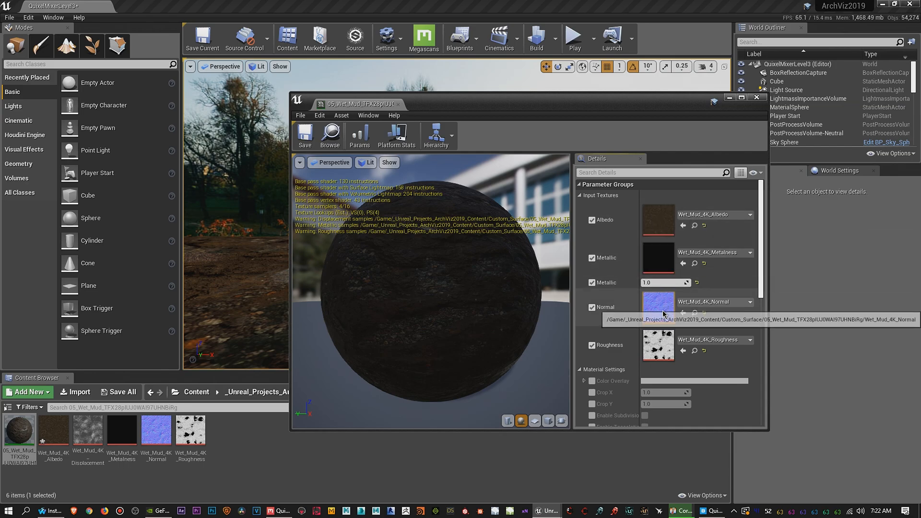
mouse_move(470, 293)
mouse_down()
mouse_move(441, 340)
mouse_move(449, 312)
mouse_move(469, 292)
mouse_up()
mouse_move(763, 243)
mouse_down()
mouse_move(761, 353)
mouse_move(763, 231)
mouse_up()
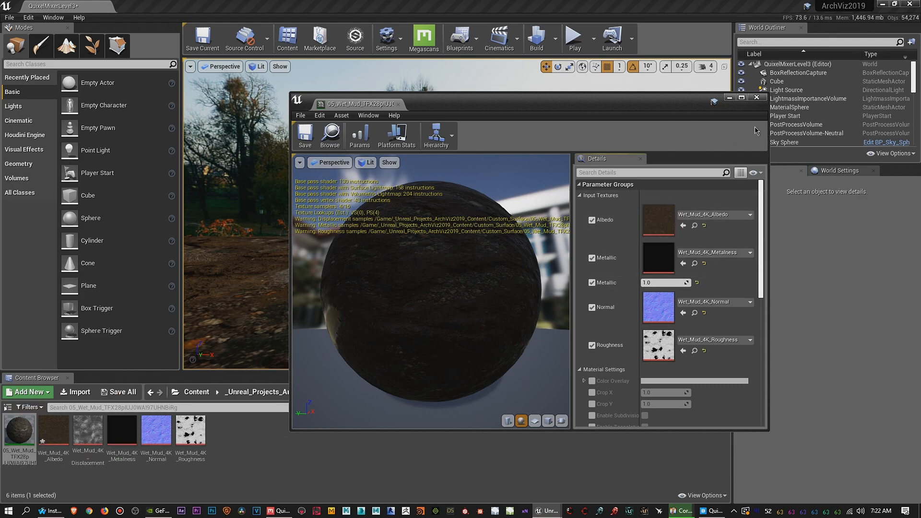
click(758, 98)
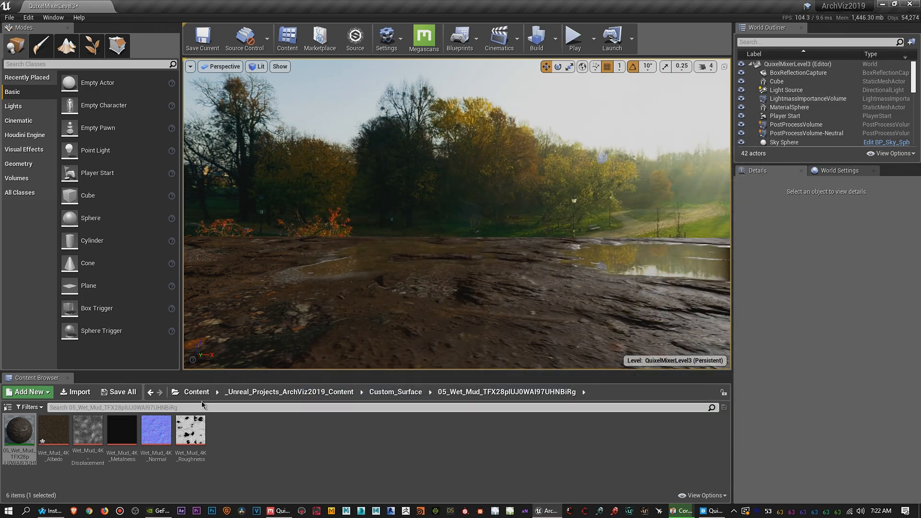
Step: Create a child material instance from the 05_Wet_Mud instance, keeping the default name, and open it for editing
right_click(21, 426)
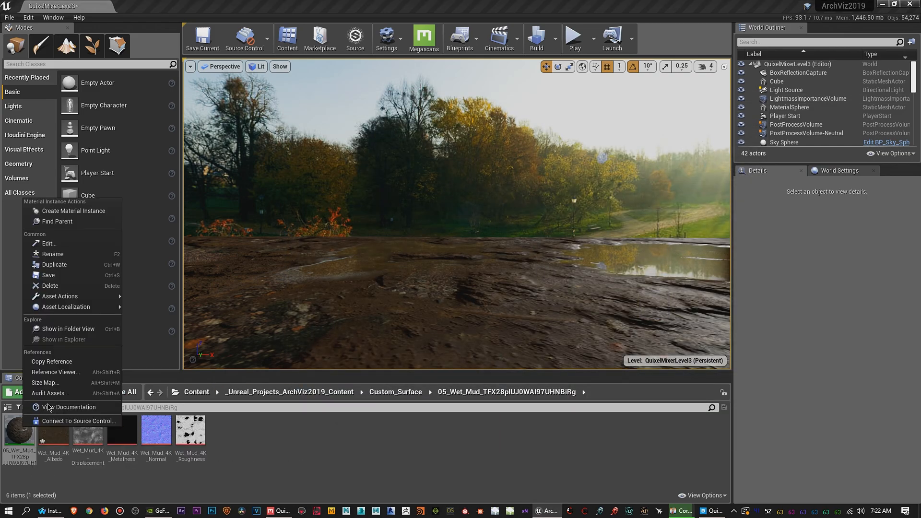
click(92, 212)
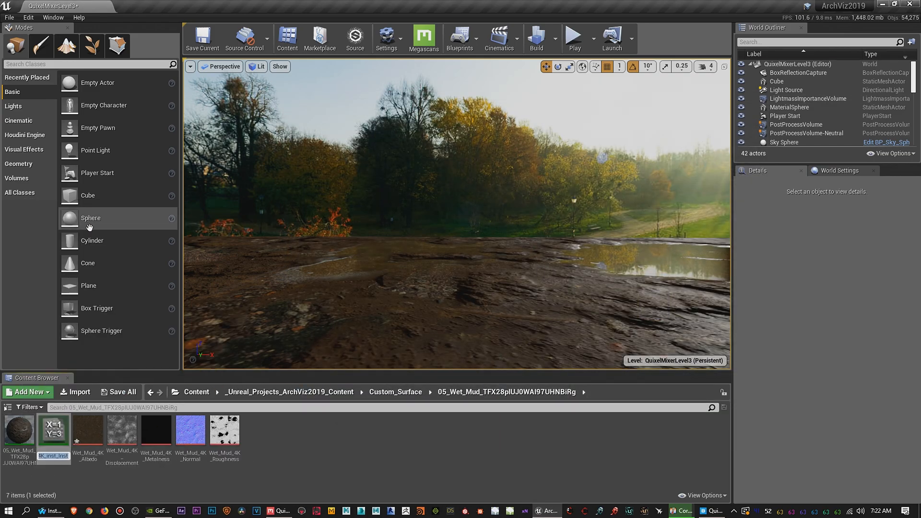
key(Return)
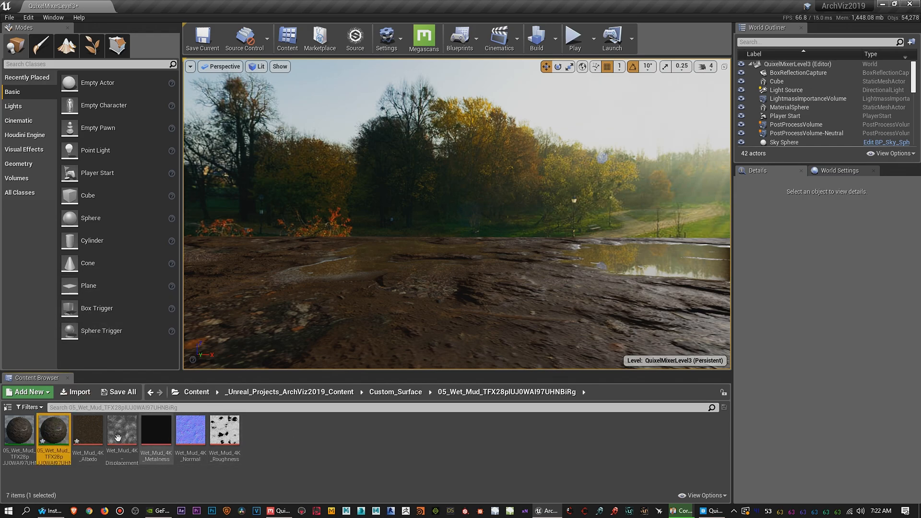
double_click(54, 431)
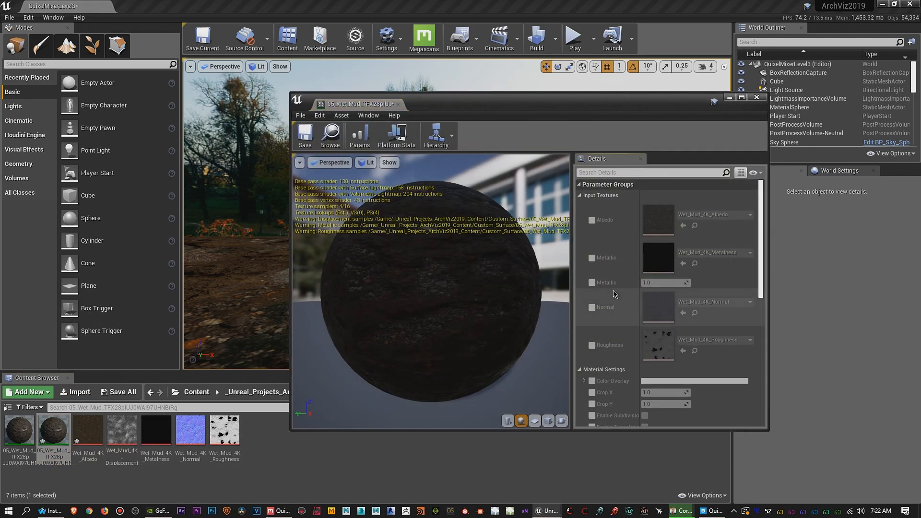
Step: Enable the Normal Intensity, Overlay Intensity, Roughness Intensity and Tiling overrides in the child instance's material settings
drag(762, 227, 761, 281)
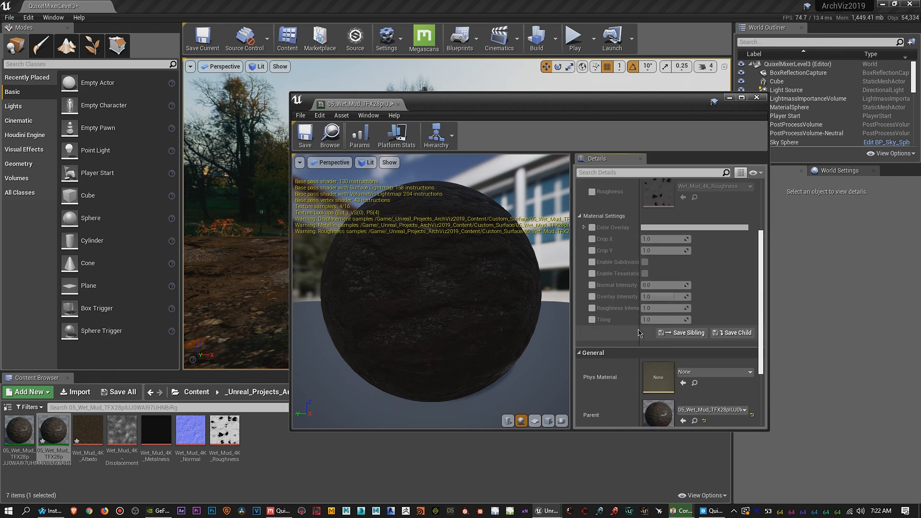
drag(639, 330, 685, 329)
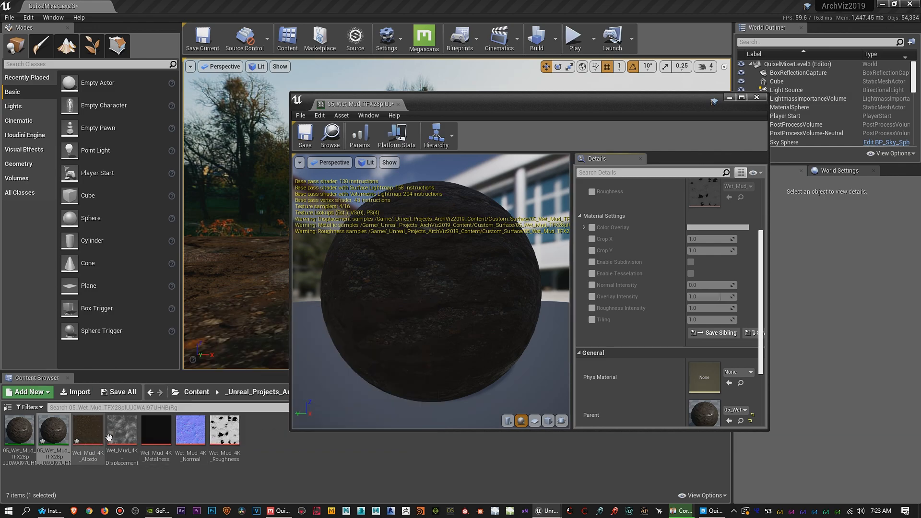
mouse_move(87, 439)
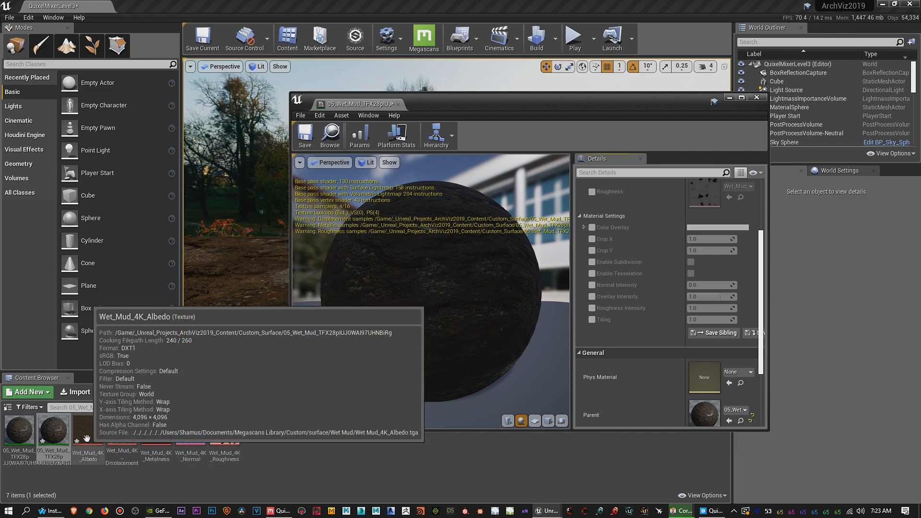
mouse_move(234, 435)
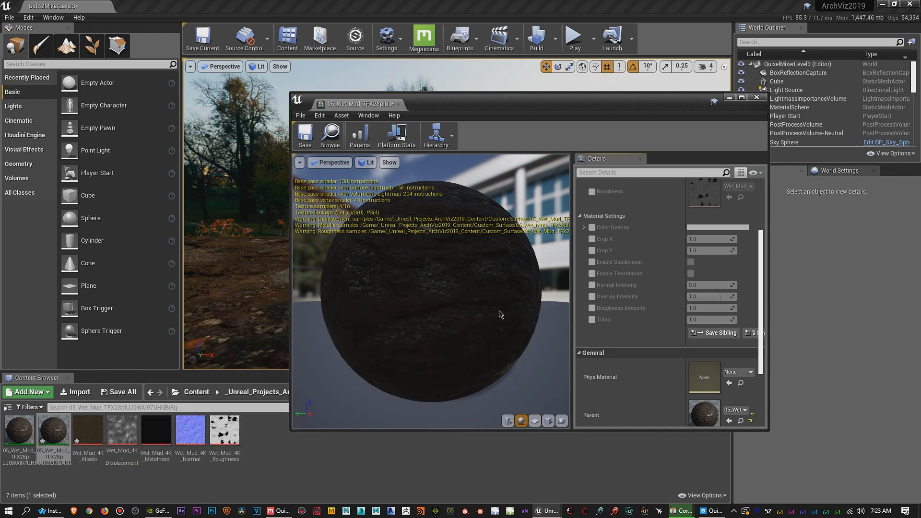
click(592, 285)
click(592, 296)
click(592, 308)
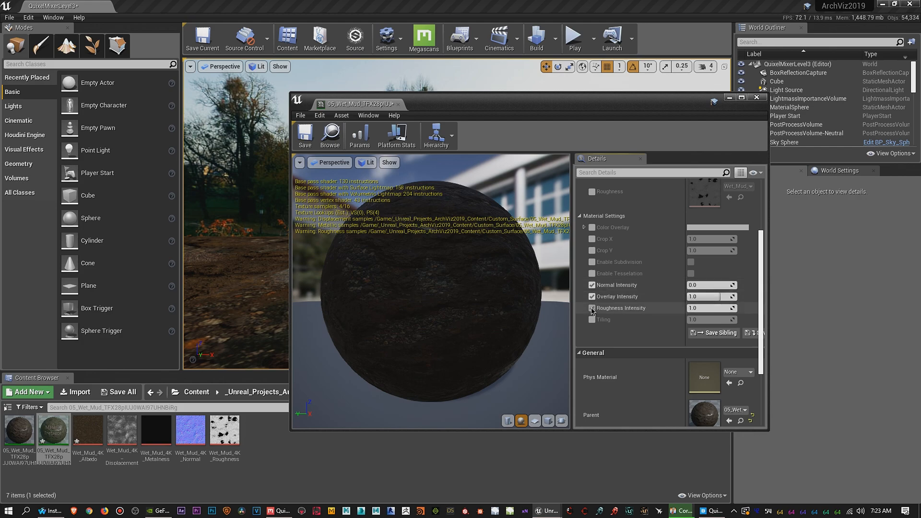
click(592, 319)
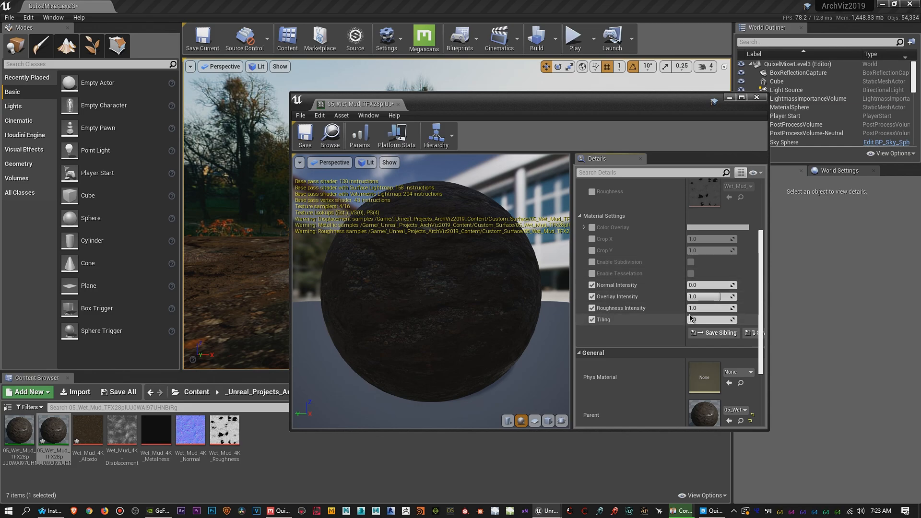
Step: Apply the child instance to the level's ground and set its Tiling to 15 after trying 10
drag(545, 106, 702, 103)
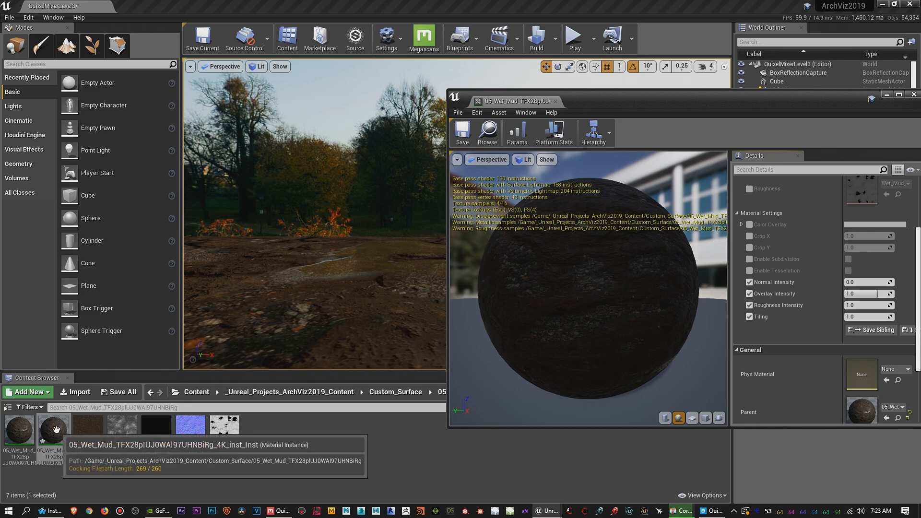
right_drag(307, 308, 480, 309)
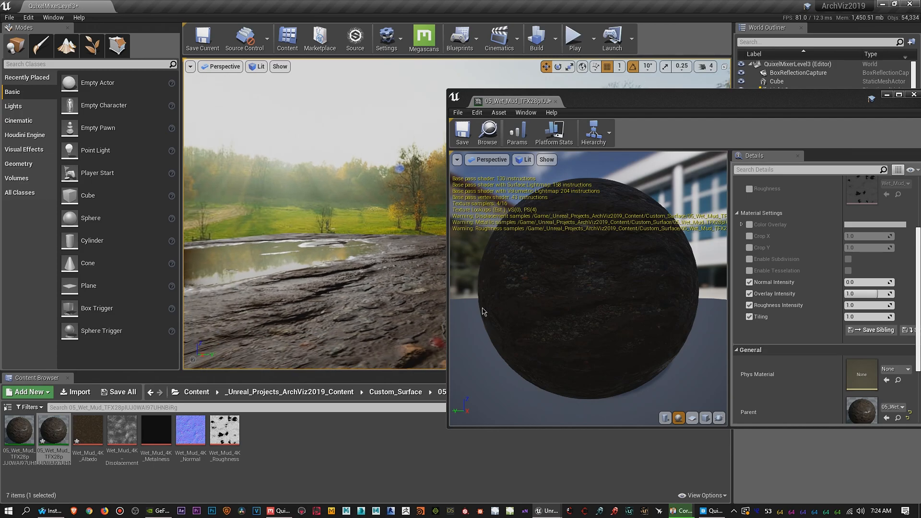
click(862, 317)
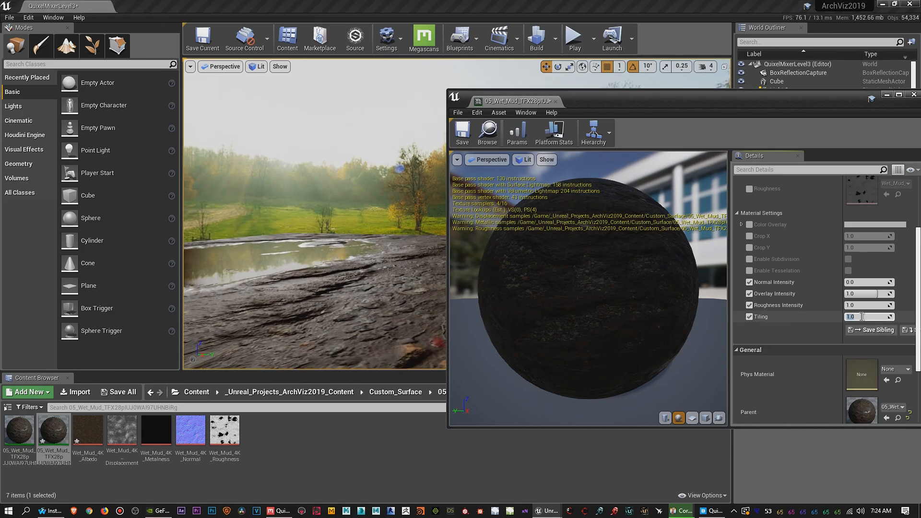
key(Return)
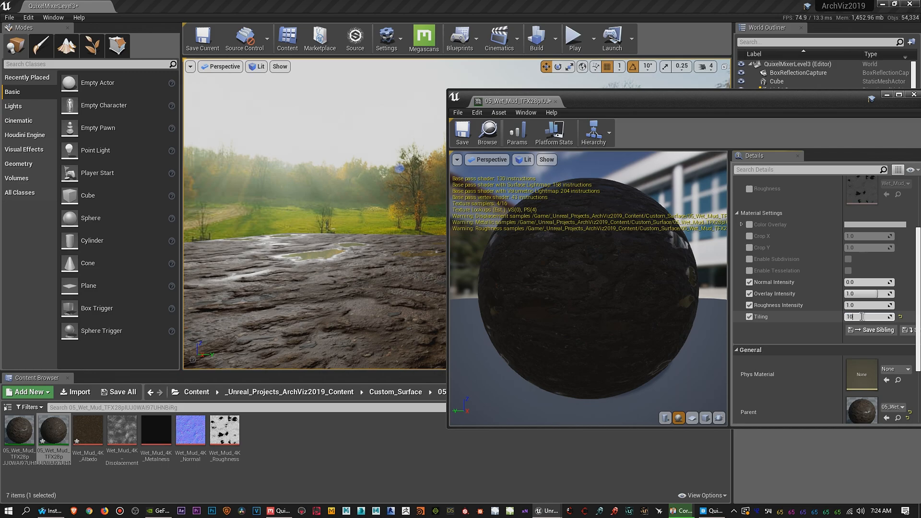
text(10)
key(Return)
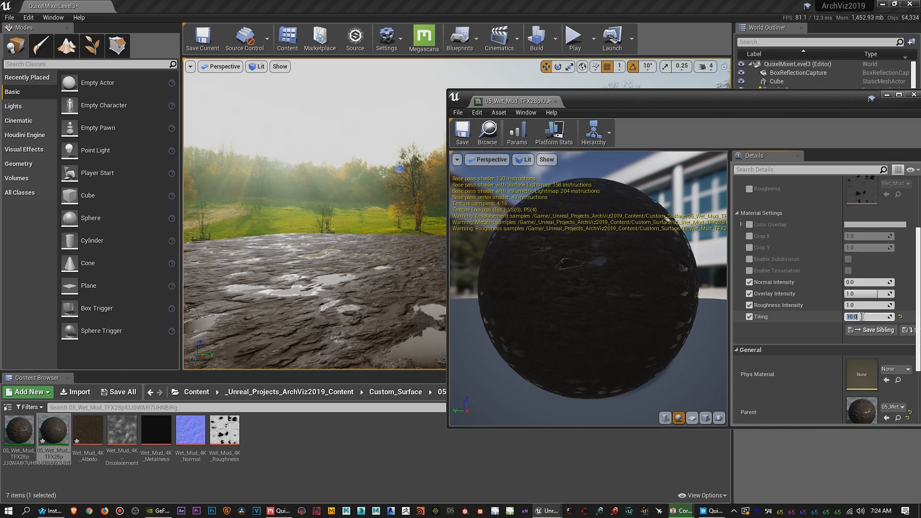
text(15)
key(Return)
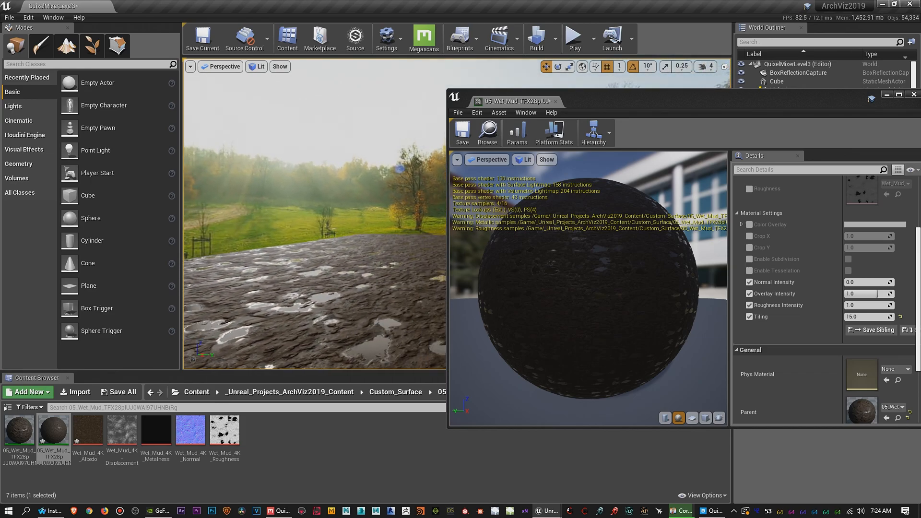
right_drag(357, 300, 357, 300)
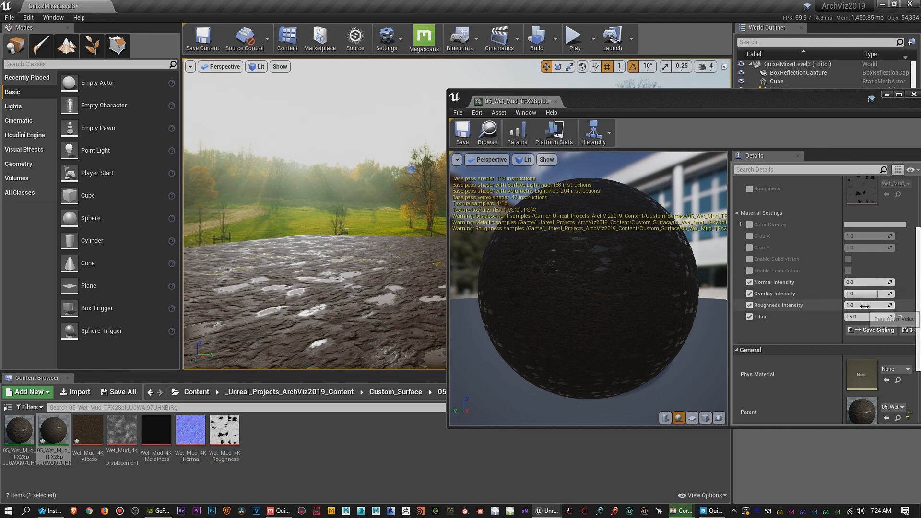
Step: Try Roughness Intensity values of 0.3, 2 and 4 on the child instance, checking the ground's reflections
click(860, 305)
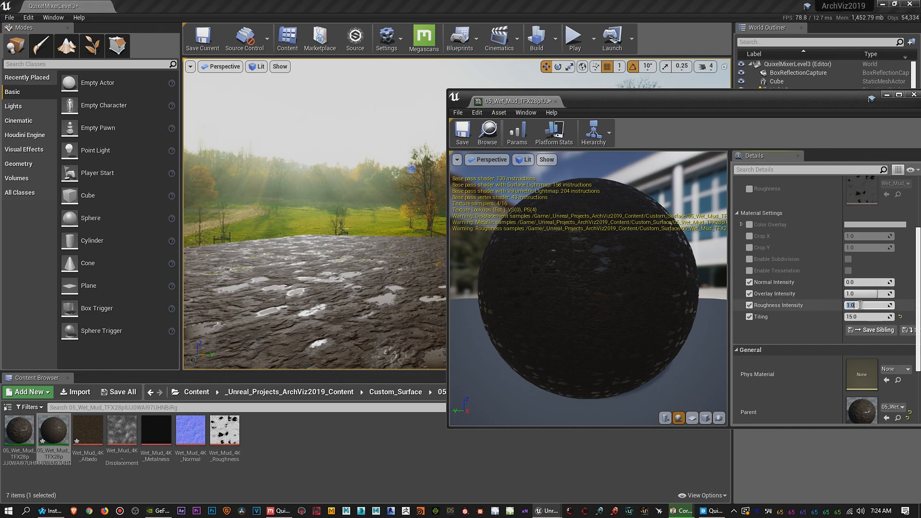
text(0.3)
key(Return)
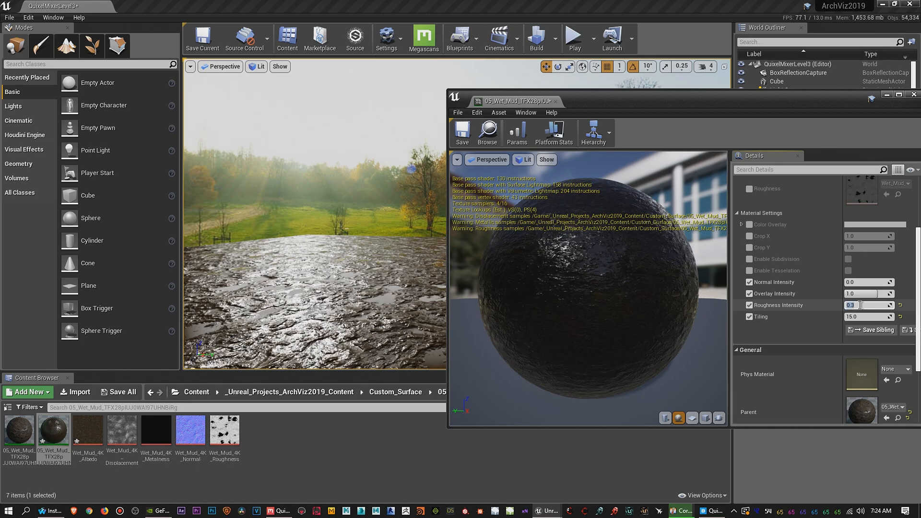
mouse_move(315, 216)
right_down()
mouse_move(273, 220)
mouse_move(311, 223)
right_up()
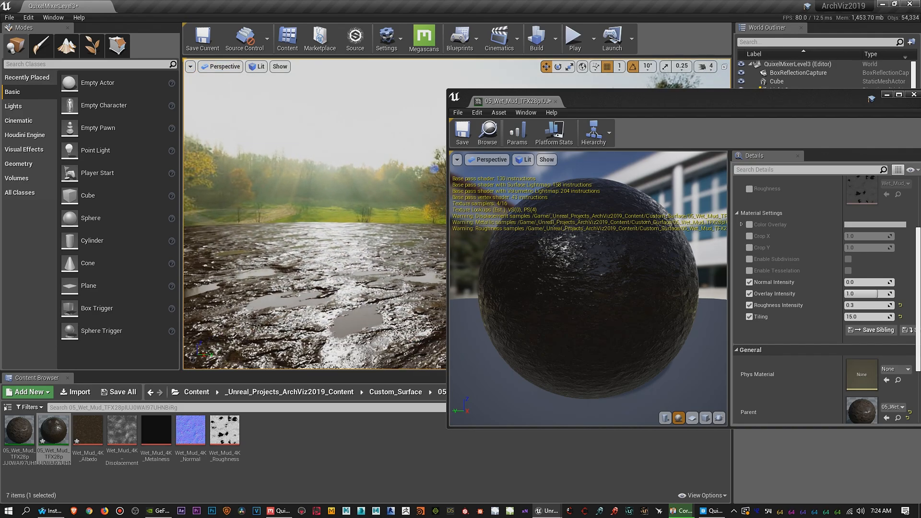
click(861, 305)
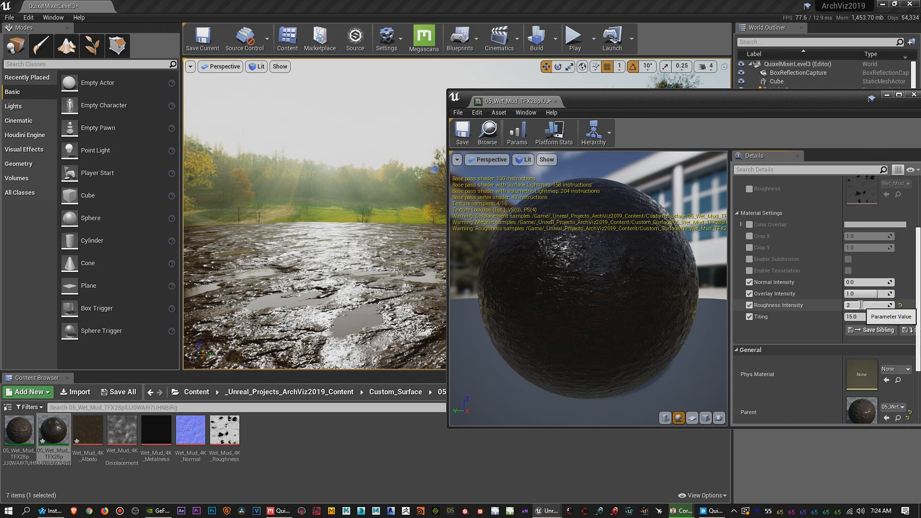
text(2)
key(Return)
drag(336, 269, 370, 315)
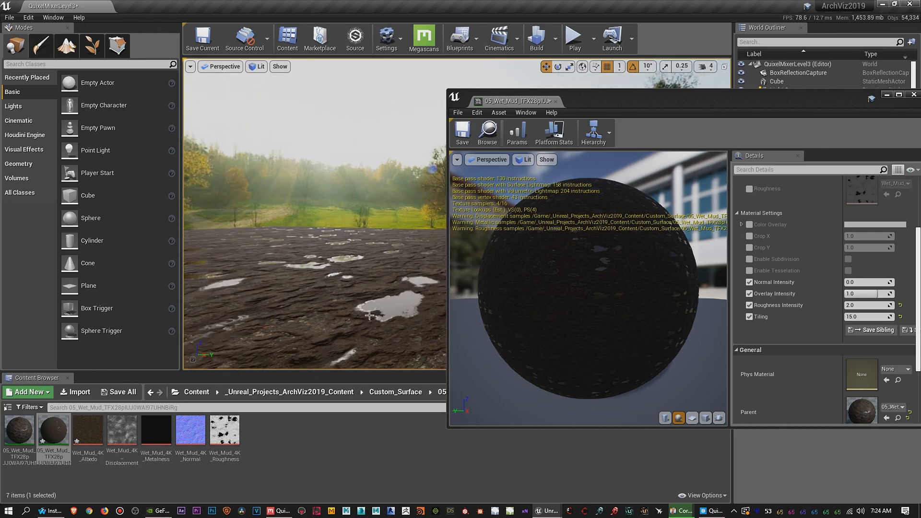
click(861, 306)
text(4)
key(Return)
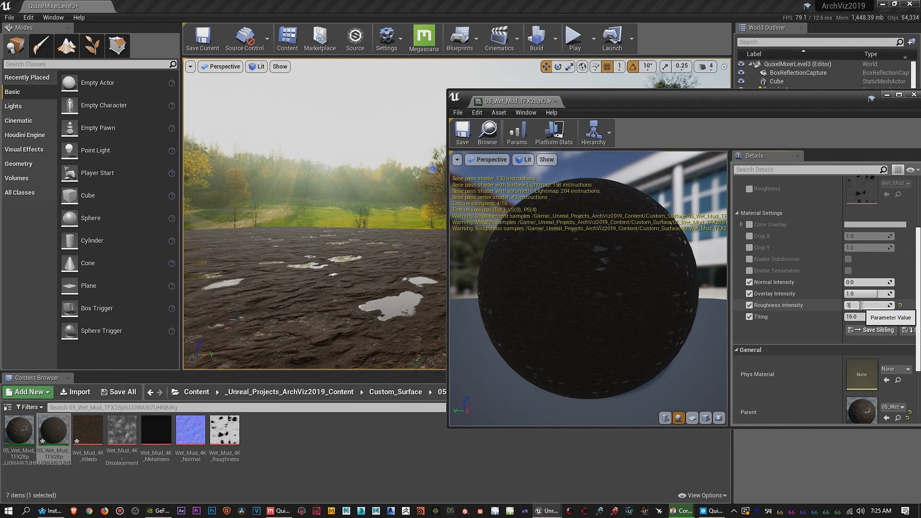
Step: Set the child instance's Roughness Intensity to 1, check the ground from another angle and close the instance editor
key(Return)
right_drag(360, 288, 537, 288)
key(e)
right_drag(361, 283, 432, 283)
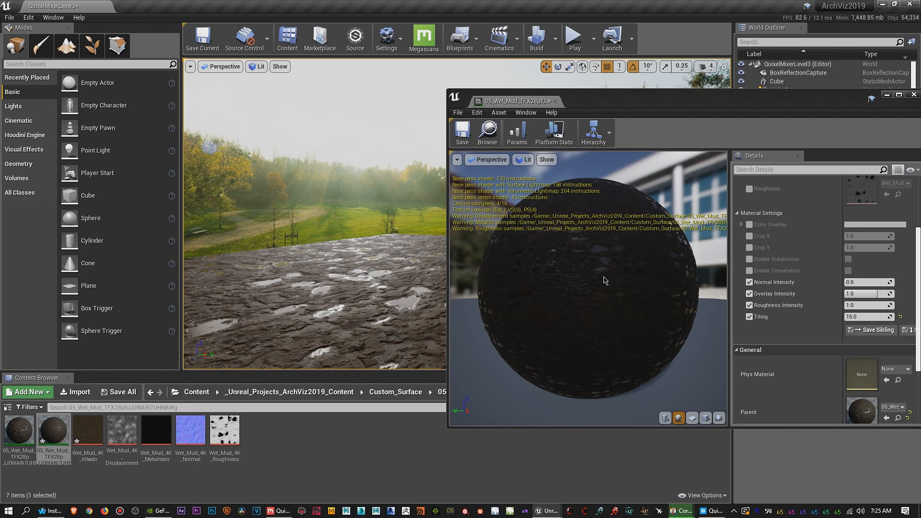
click(914, 94)
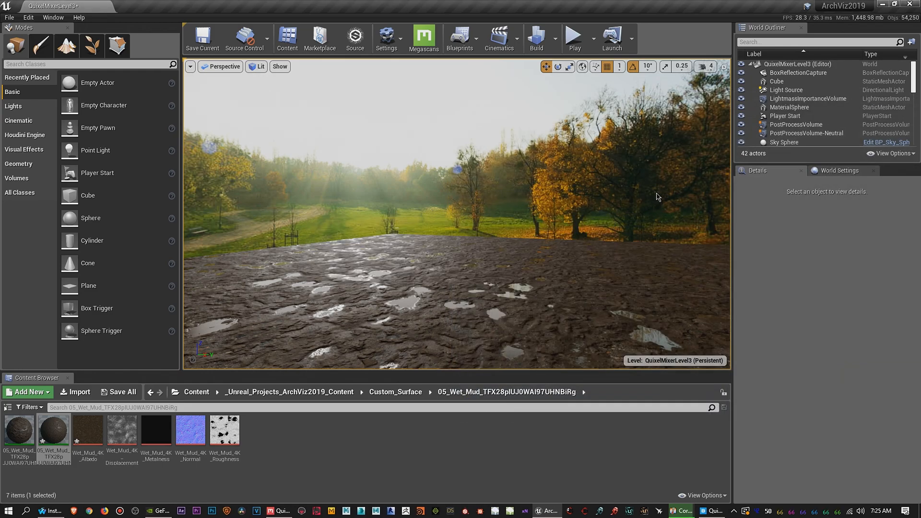
Step: Examine the tiled mud and its puddle reflections up close from several low viewing angles
key(w)
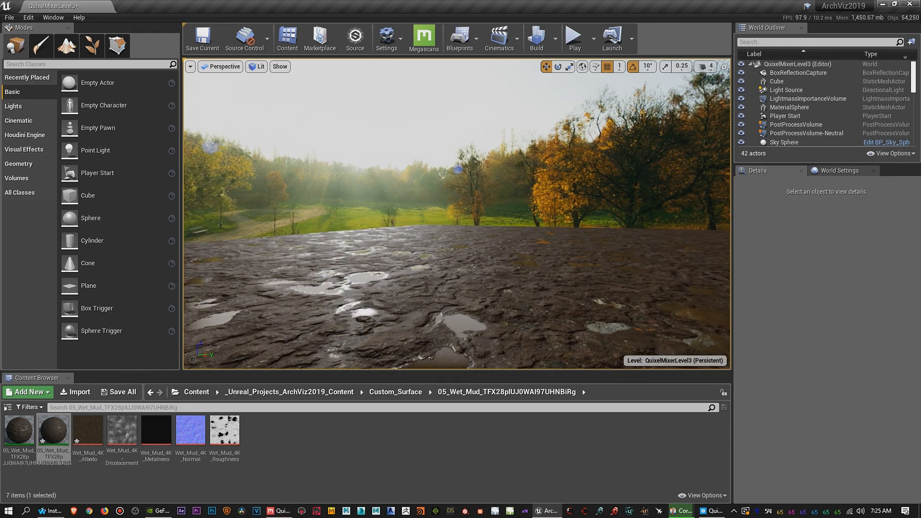
right_drag(457, 214, 504, 214)
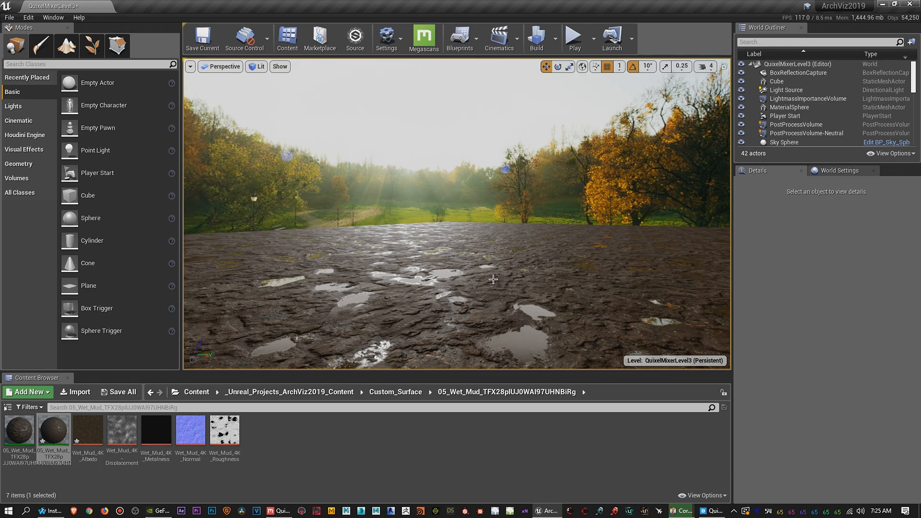
right_drag(494, 279, 461, 280)
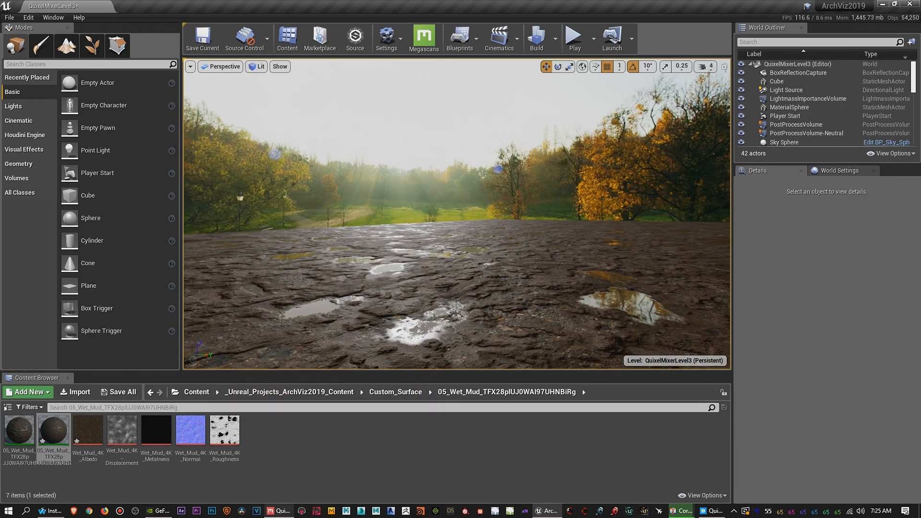
Step: Switch to Quixel Mixer and raise the Noise layer's Amplitude slightly to vary the mud surface's height
click(278, 513)
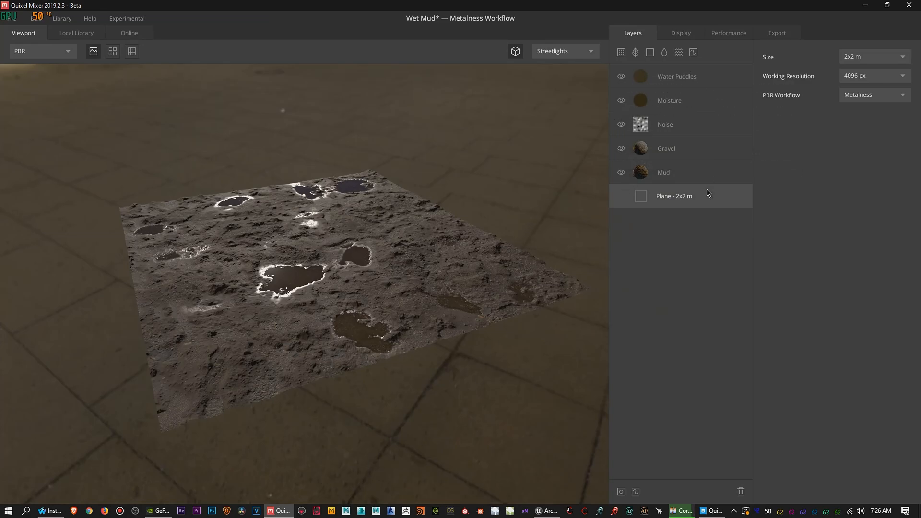
click(695, 125)
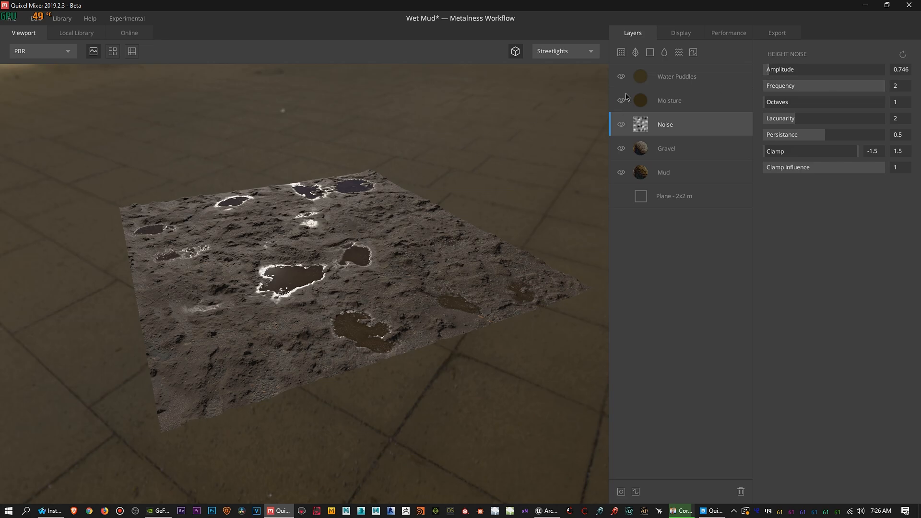
drag(769, 72, 774, 73)
Step: Turn the Moisture layer off and back on, comparing the puddle edges from a lower viewing angle
click(672, 102)
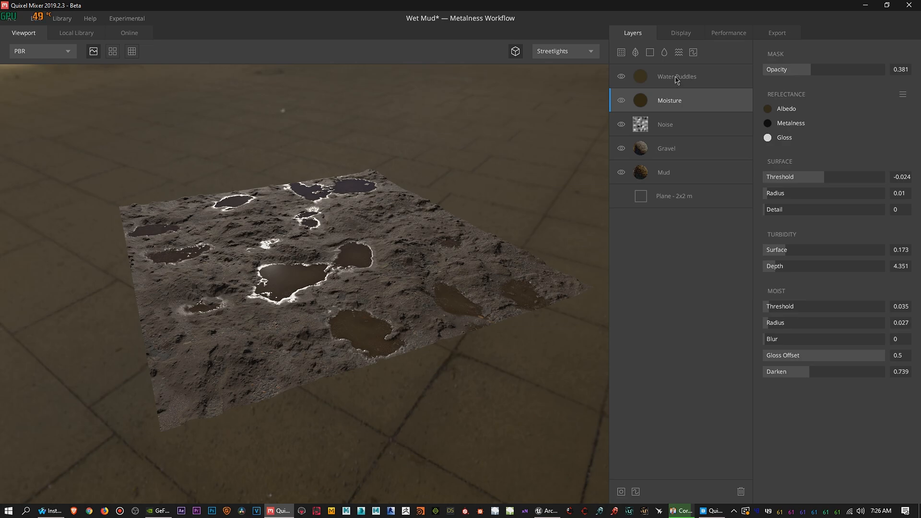
click(622, 101)
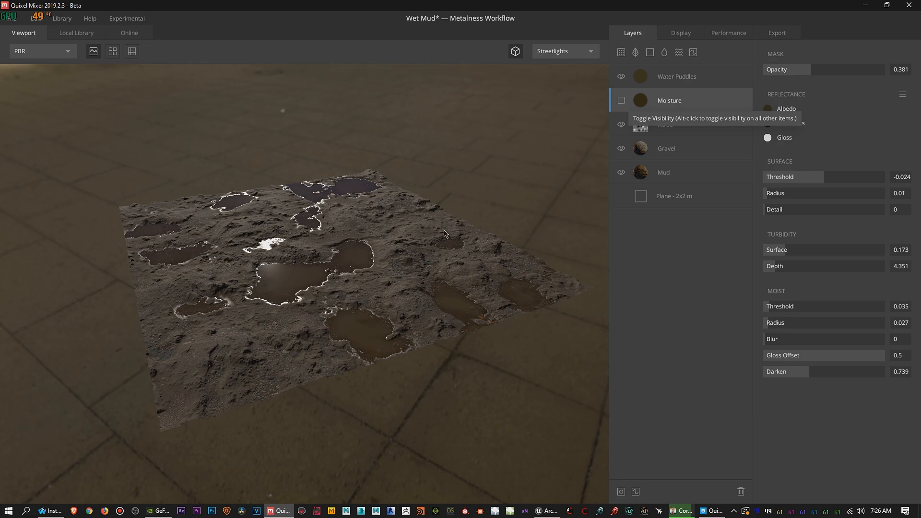
drag(431, 248, 549, 171)
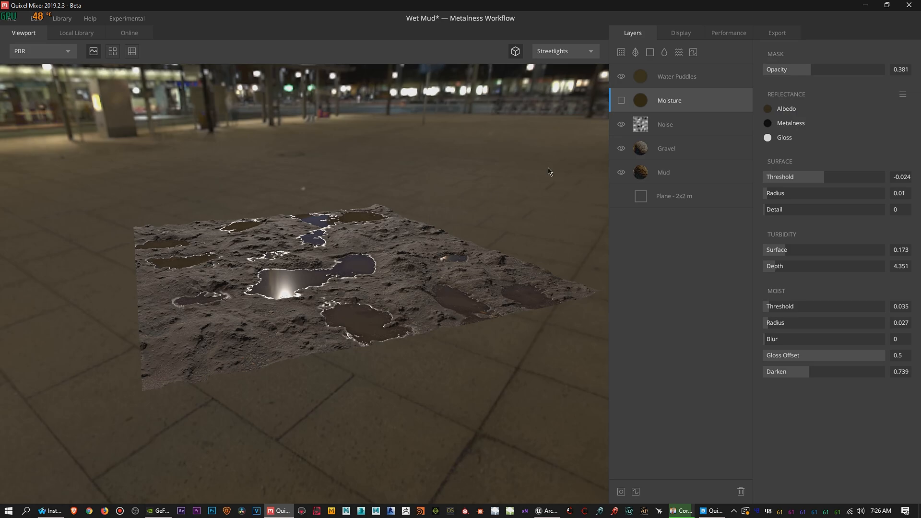
click(623, 102)
drag(384, 287, 370, 271)
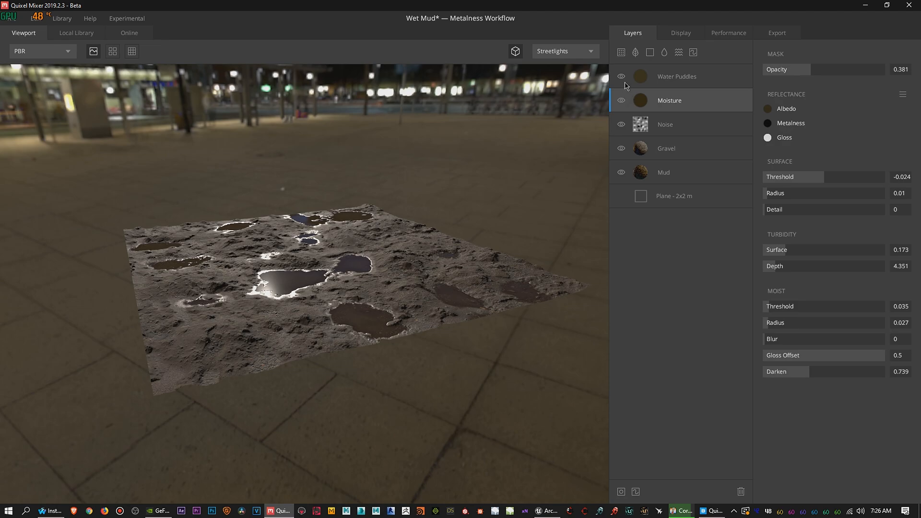
Step: Toggle the Gravel layer off and on, hide Mud, and toggle Noise to compare what each layer contributes
click(621, 149)
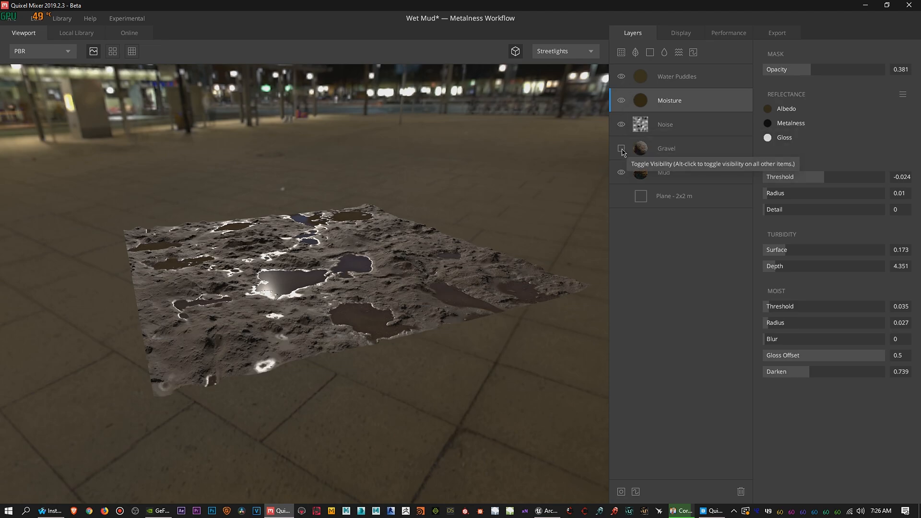
click(622, 150)
click(622, 172)
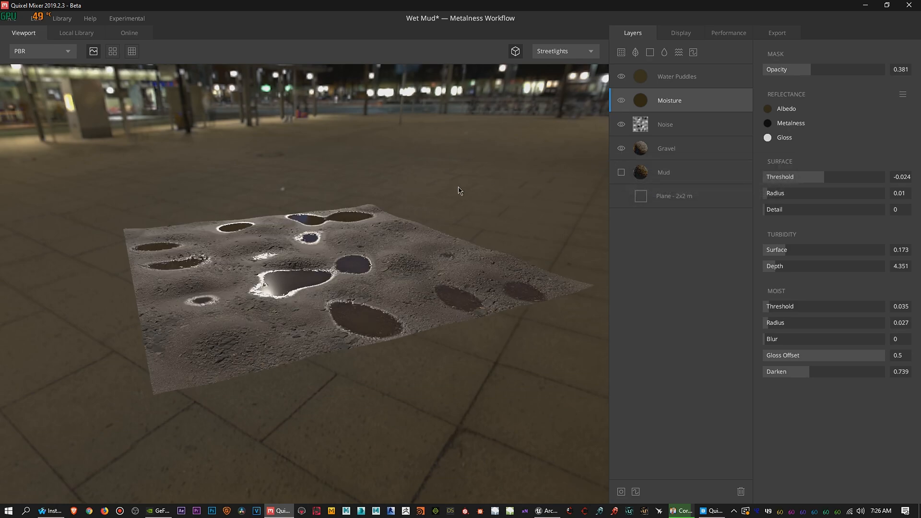
mouse_move(372, 258)
mouse_down()
mouse_move(366, 291)
mouse_move(399, 165)
mouse_move(539, 197)
mouse_move(360, 253)
mouse_up()
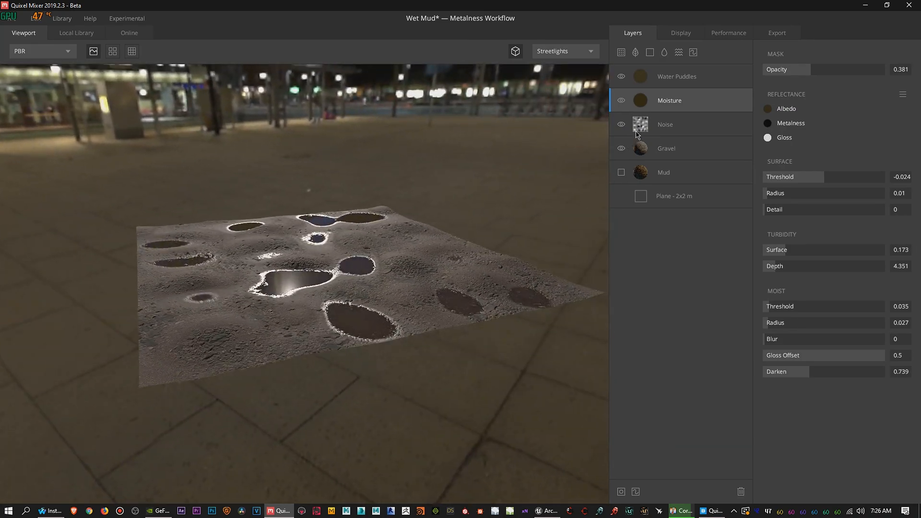
click(622, 128)
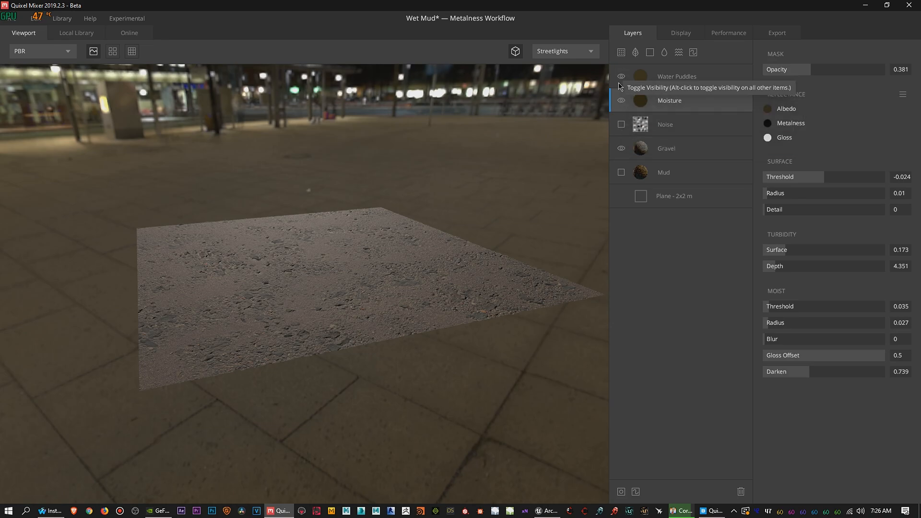
click(622, 126)
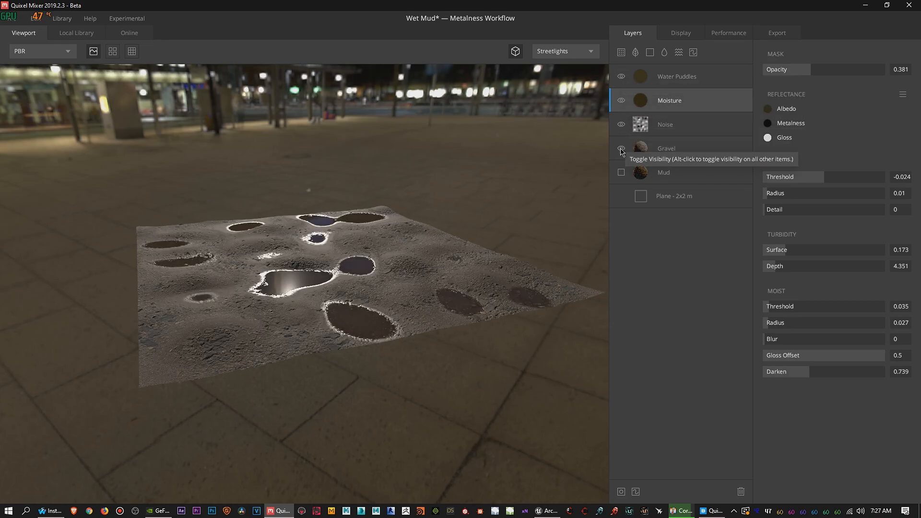
Step: Hide Gravel to inspect the bare noise surface with Noise on and off, and restore the Noise, Gravel and Mud layers
click(621, 150)
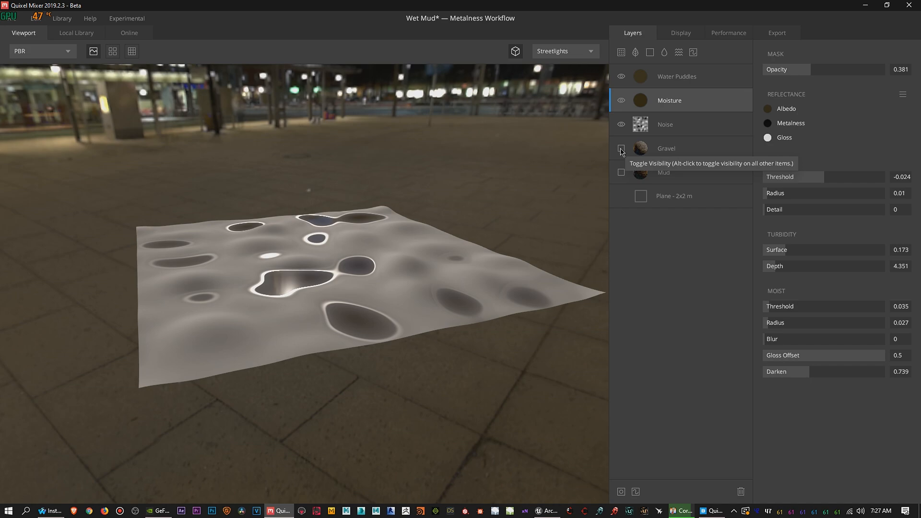
drag(482, 217, 347, 248)
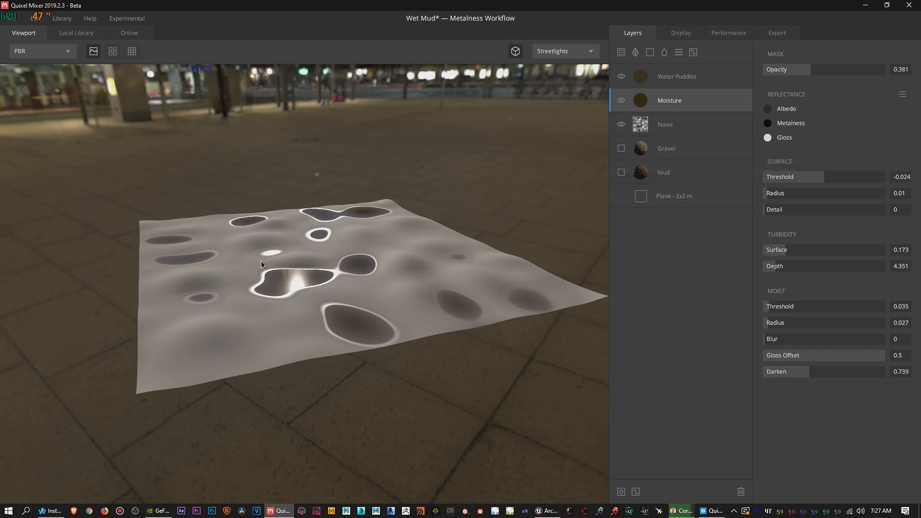
click(621, 126)
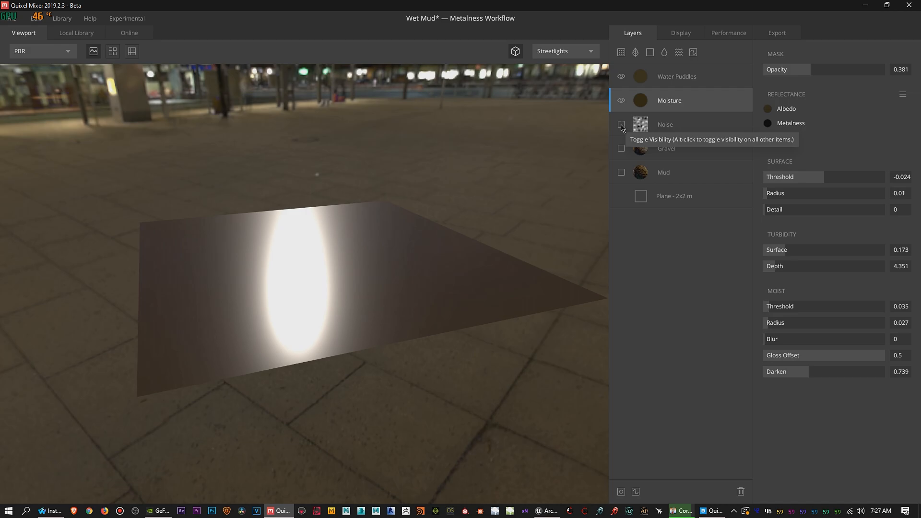
click(621, 126)
click(621, 149)
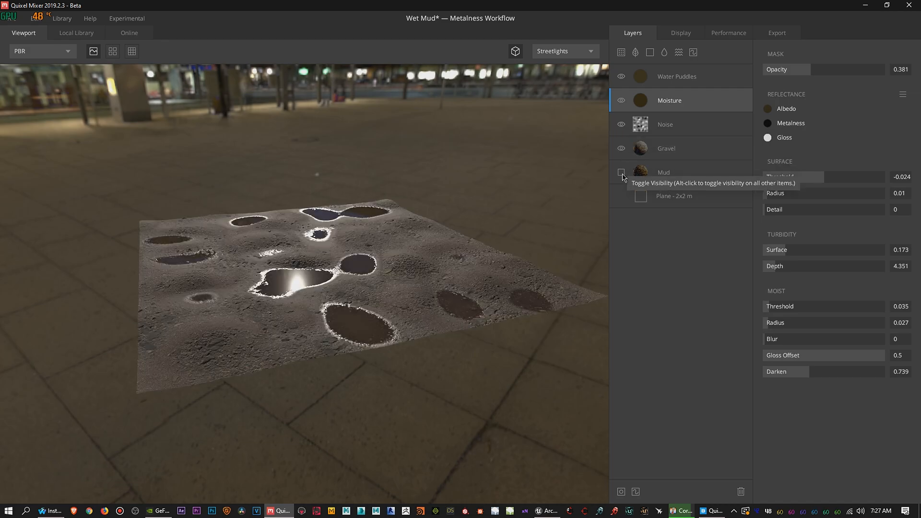
click(622, 173)
Step: Examine the complete Wet Mud mix with all layers shown, checking its puddle highlights from slightly different angles
drag(441, 247, 422, 240)
mouse_move(303, 257)
mouse_down()
mouse_move(338, 261)
mouse_move(309, 268)
mouse_move(305, 280)
mouse_move(304, 271)
mouse_up()
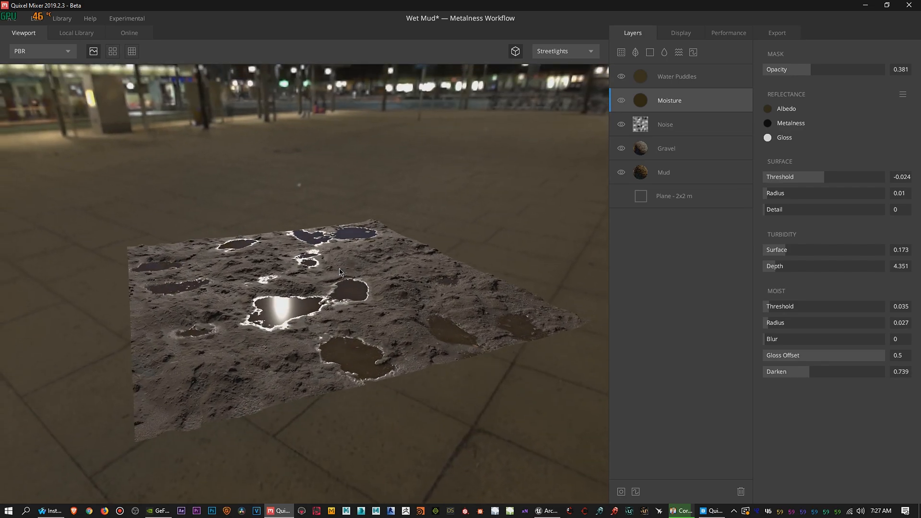
drag(344, 297, 356, 279)
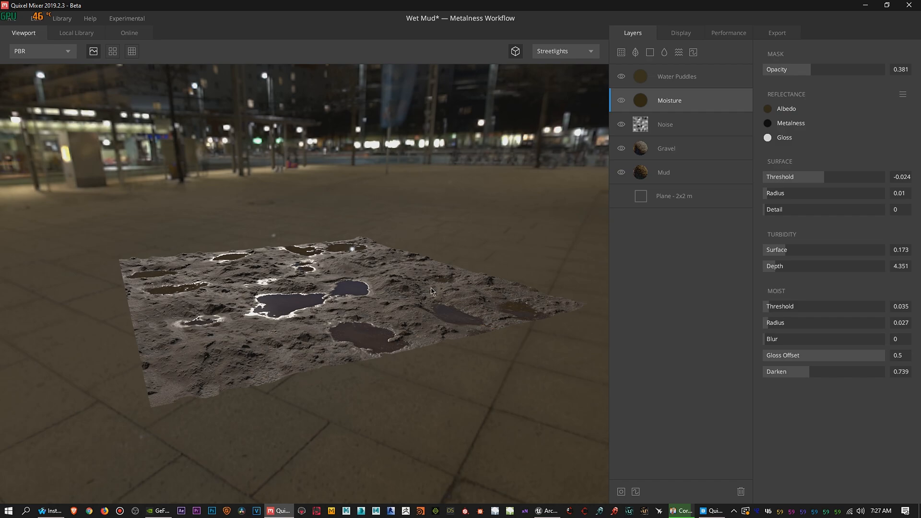
drag(415, 284, 392, 290)
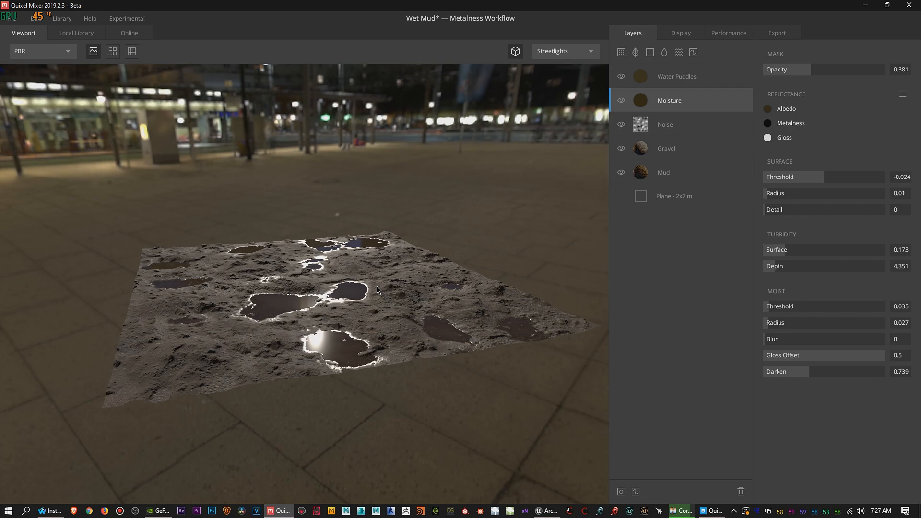
drag(379, 302, 403, 301)
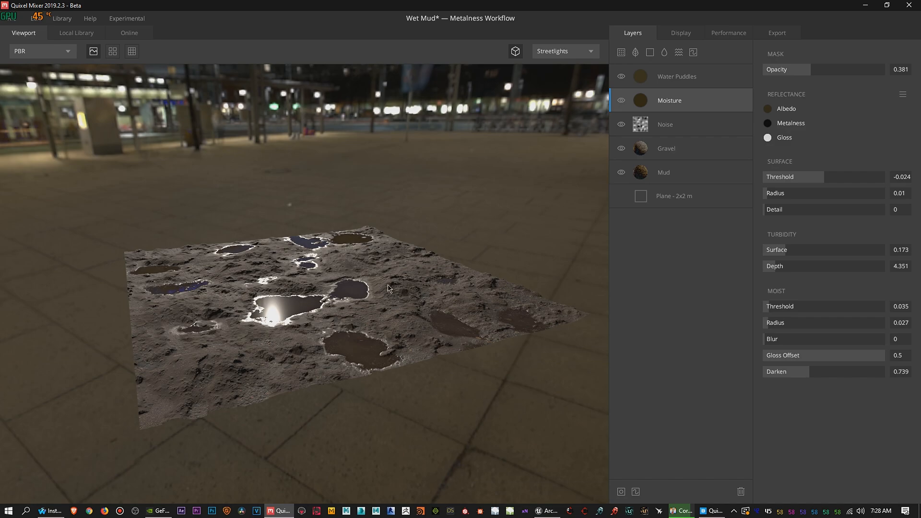
drag(403, 289, 384, 287)
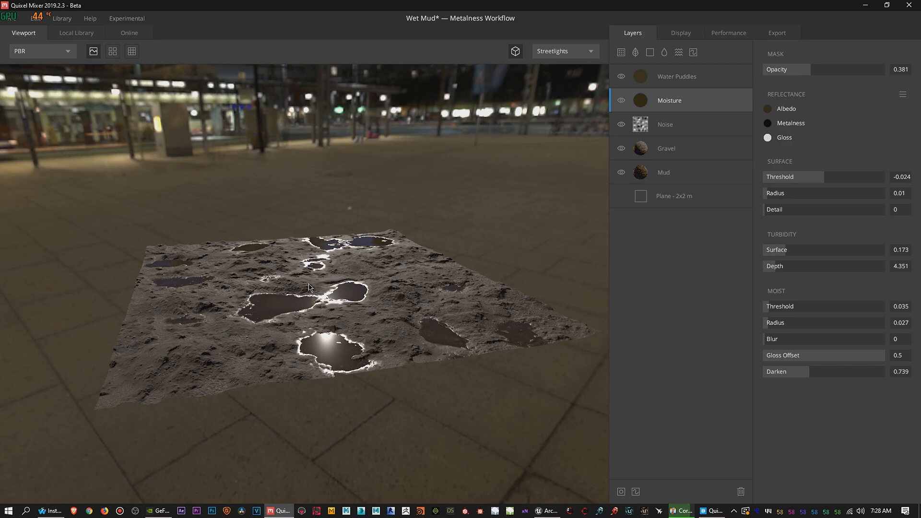
mouse_move(299, 290)
mouse_down()
mouse_move(265, 290)
mouse_move(314, 286)
mouse_up()
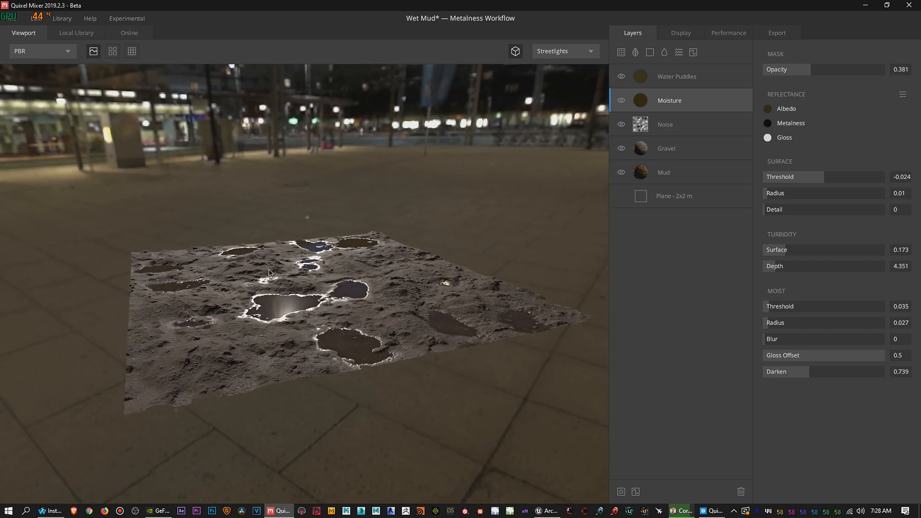
Step: Review the Wet Mud mix's export options and map list, and set the export format to TGA
click(14, 22)
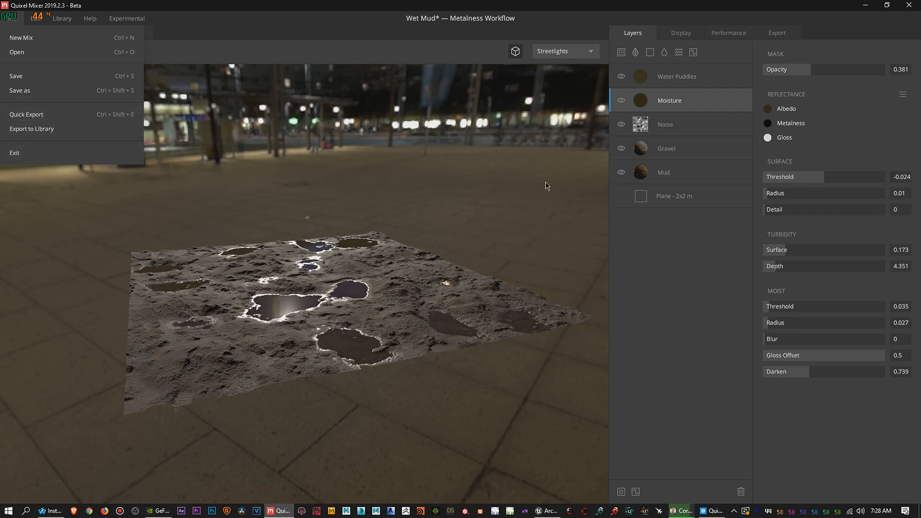
click(702, 265)
click(778, 37)
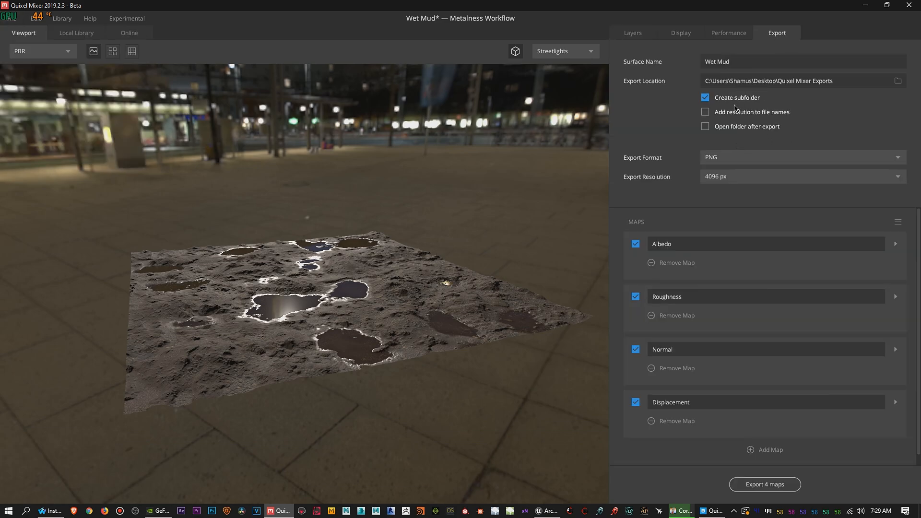
click(740, 163)
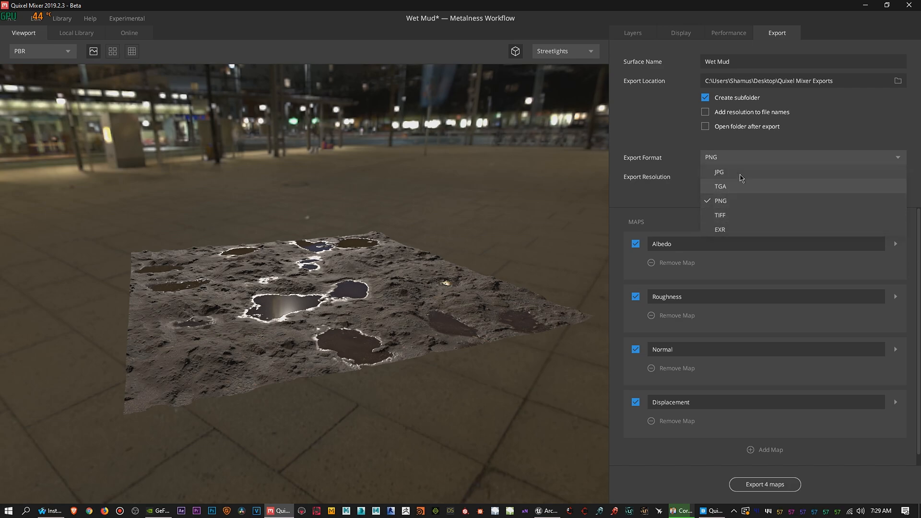
click(820, 116)
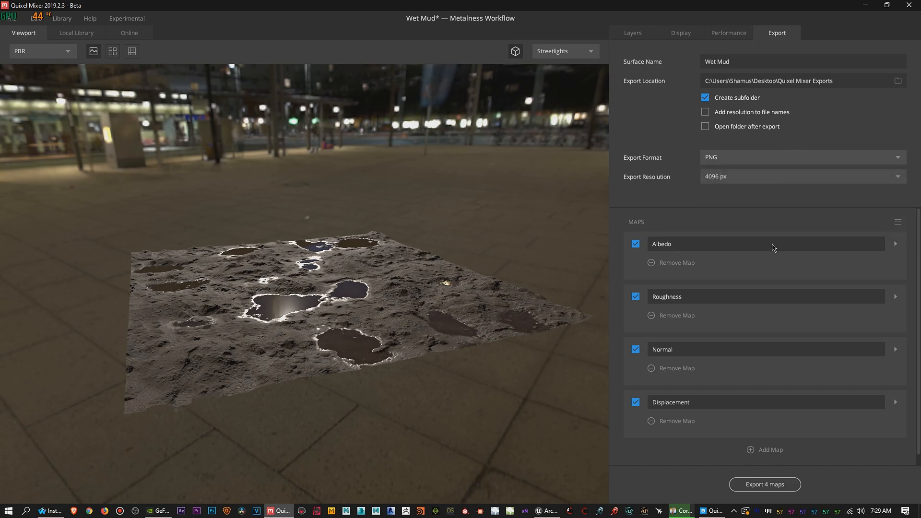
scroll(789, 268, down, 1)
scroll(734, 278, up, 1)
click(752, 161)
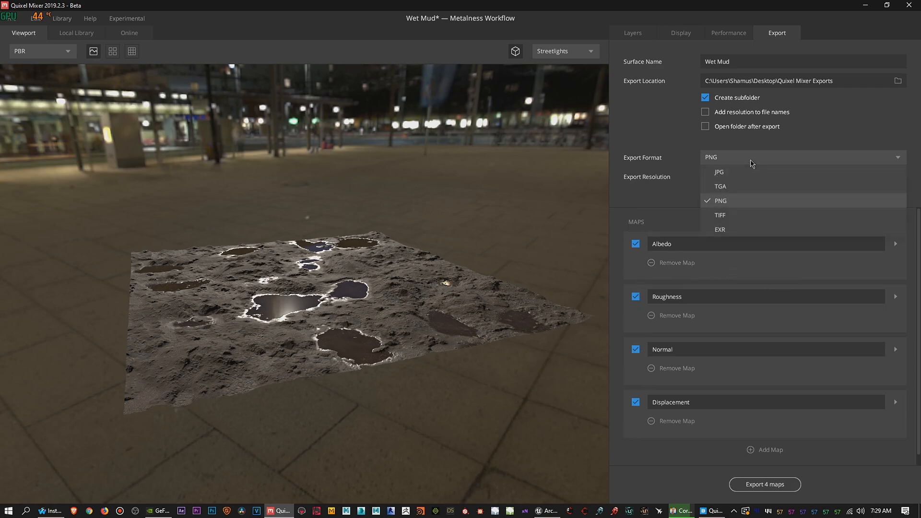
click(739, 191)
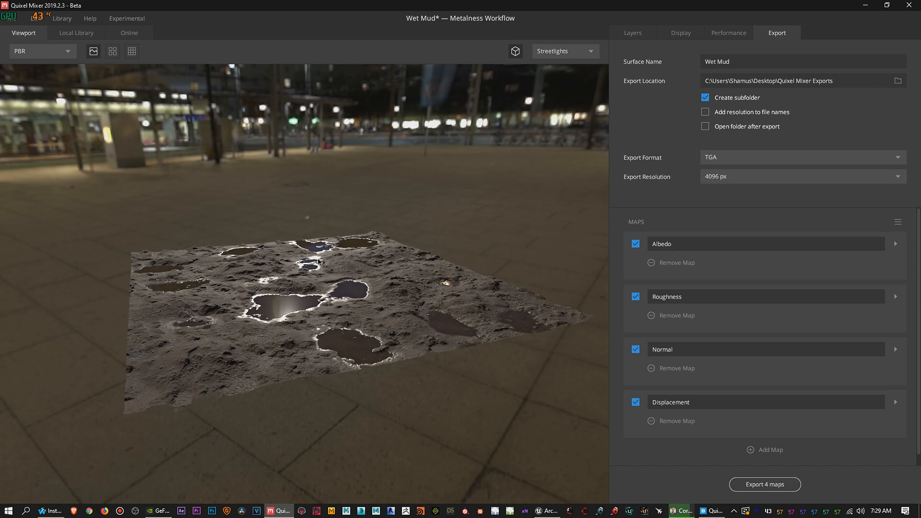
Step: Inspect the mud relief and the environment's reflections in the puddles up close and around the whole plane
drag(394, 300, 393, 309)
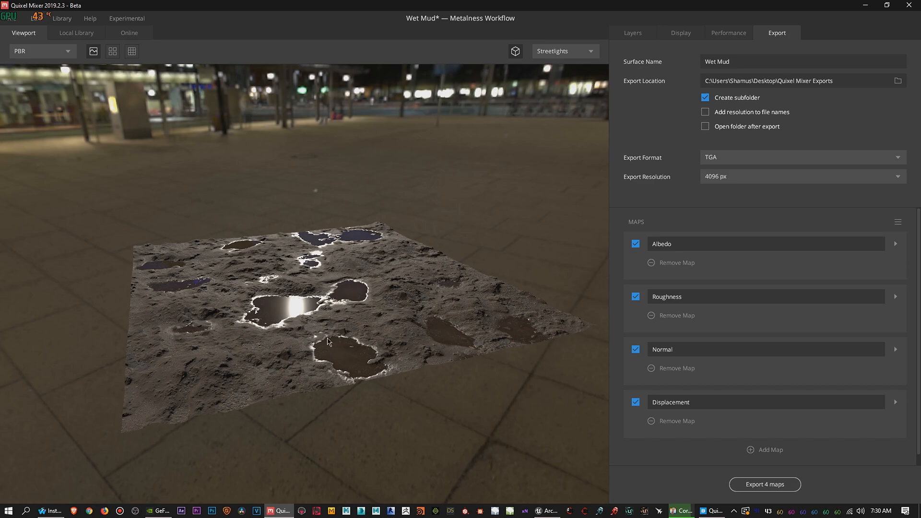
drag(359, 339, 209, 310)
drag(324, 308, 324, 345)
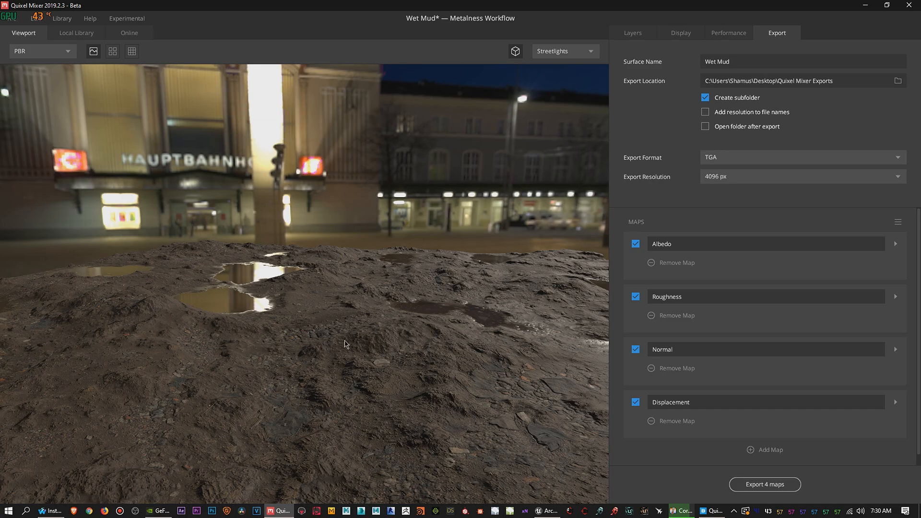
mouse_move(326, 355)
mouse_down()
mouse_move(462, 358)
mouse_move(422, 370)
mouse_move(339, 360)
mouse_move(348, 351)
mouse_move(219, 360)
mouse_move(328, 363)
mouse_up()
drag(297, 330, 295, 360)
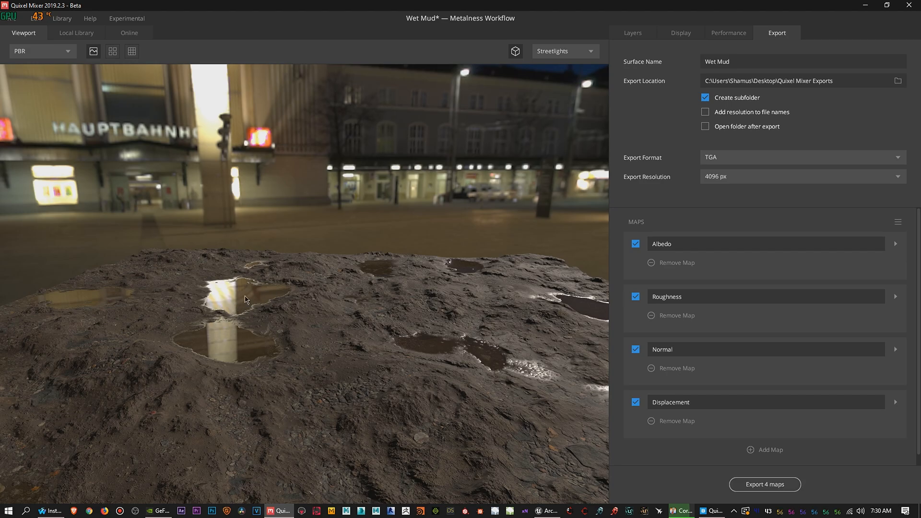
drag(314, 347, 451, 343)
drag(332, 361, 375, 346)
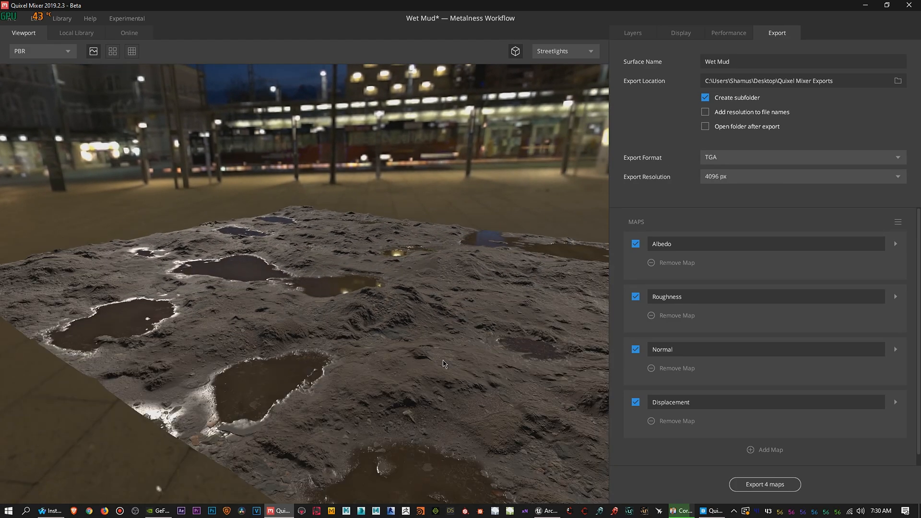
drag(497, 364, 344, 353)
drag(393, 324, 291, 344)
middle_drag(202, 349, 339, 353)
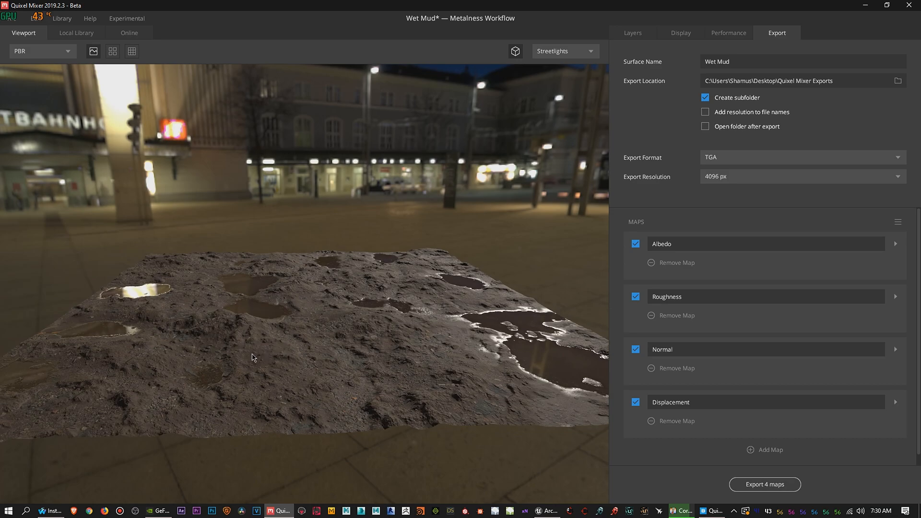
drag(244, 366, 356, 347)
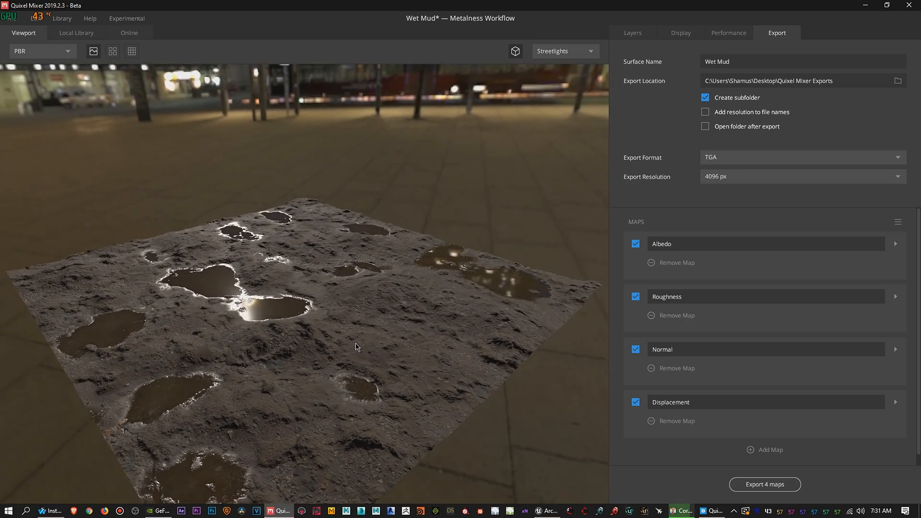